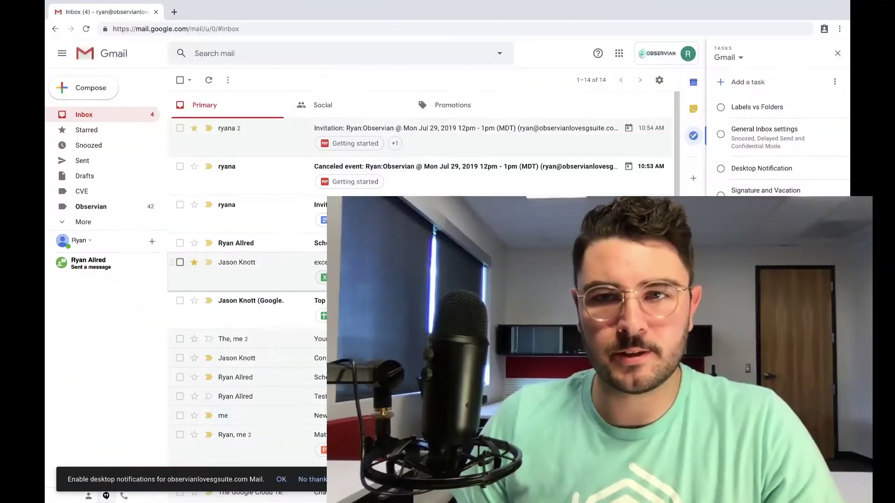
Change the Inbox type to Priority Inbox in Settings and save the change
click(589, 88)
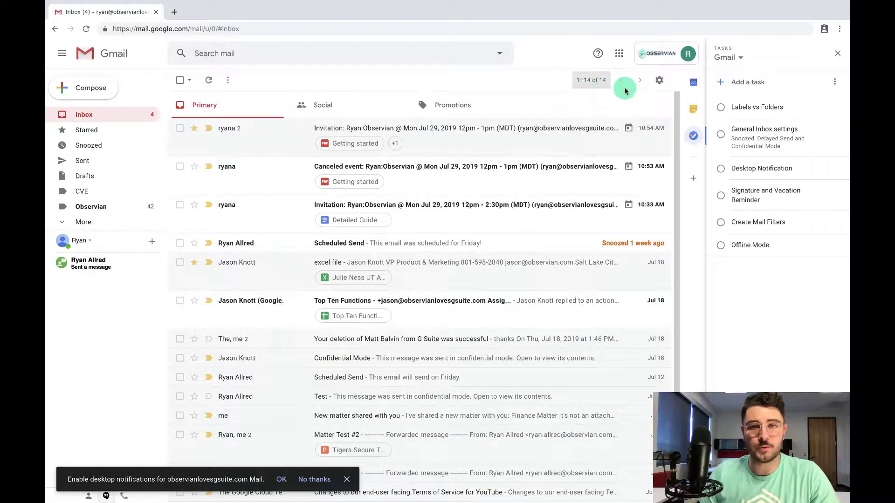
click(658, 81)
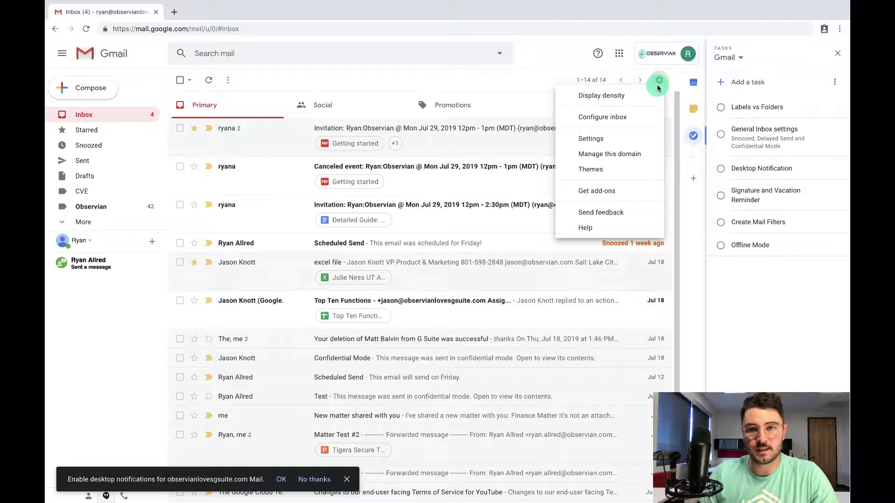
click(624, 138)
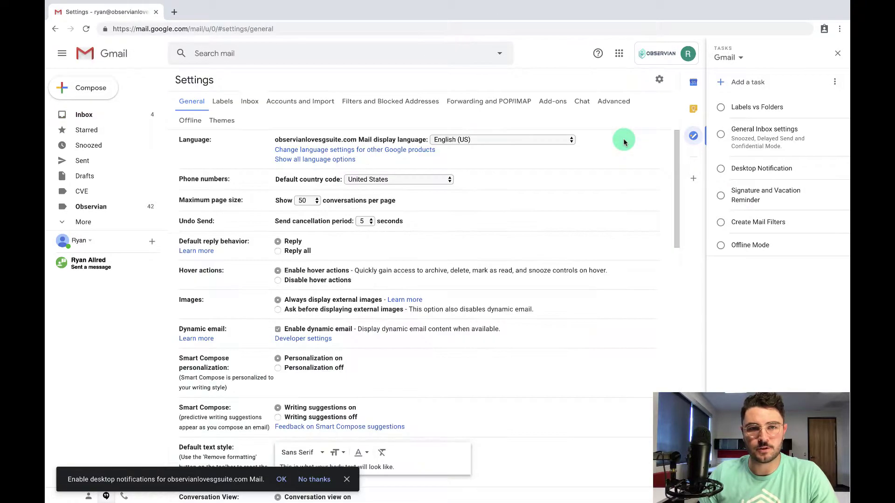
click(251, 105)
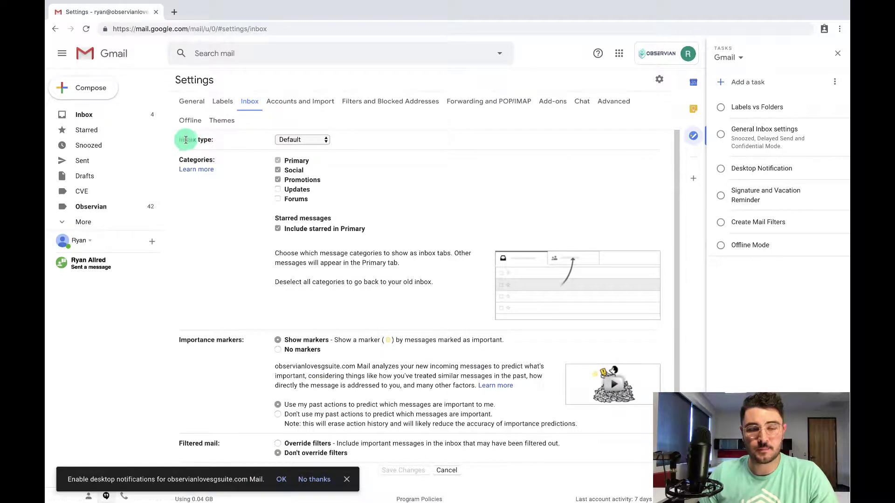
click(291, 140)
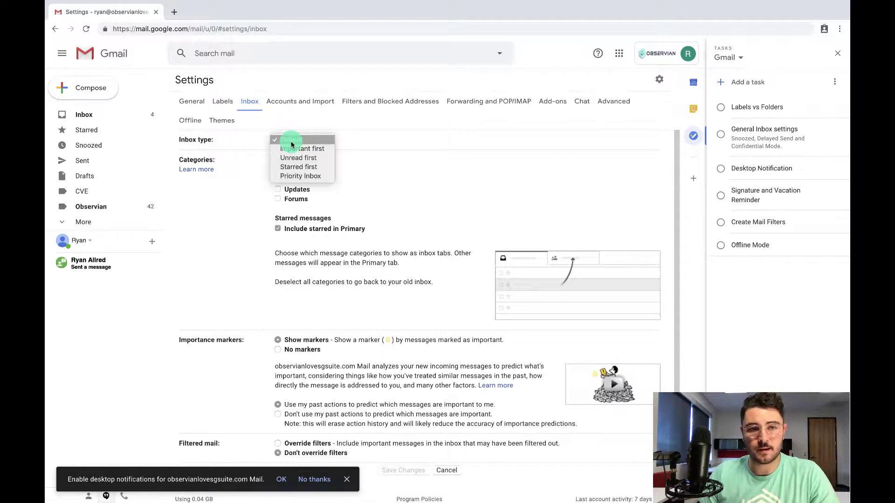
click(299, 177)
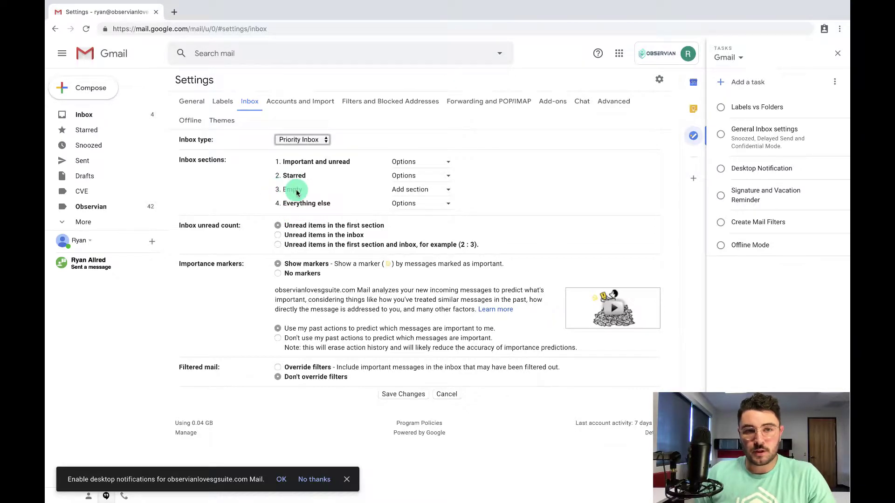
click(412, 191)
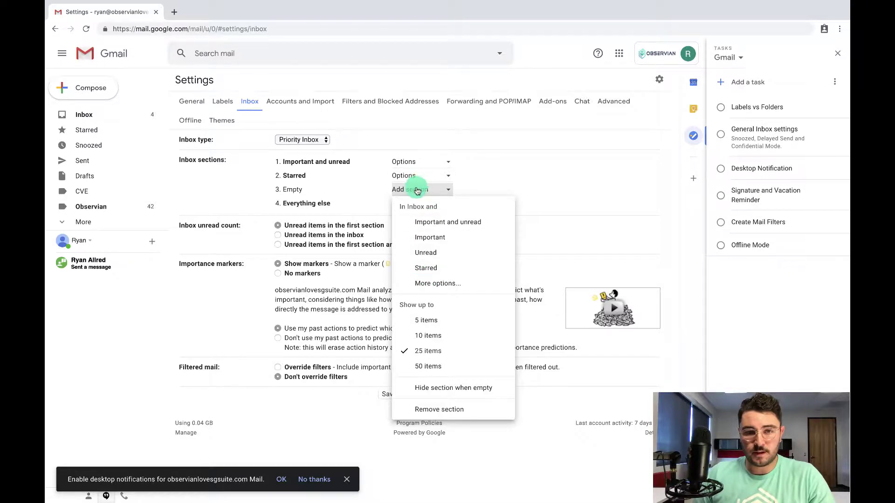
click(413, 188)
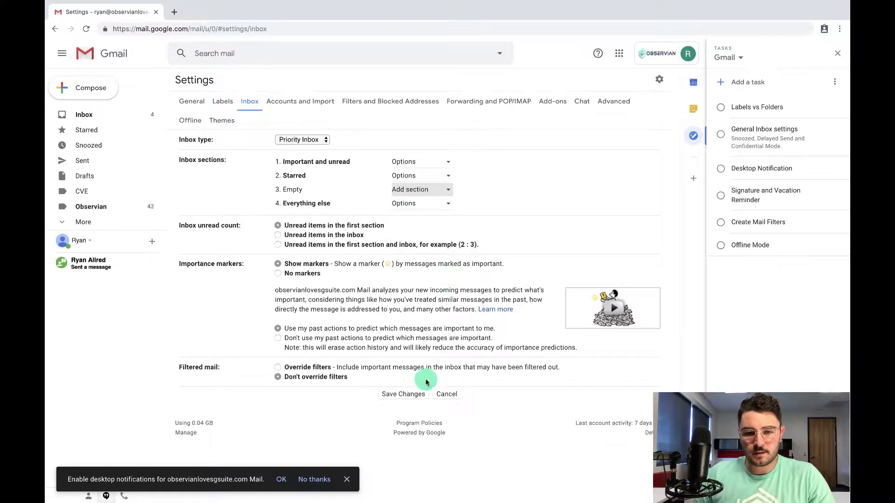
click(410, 395)
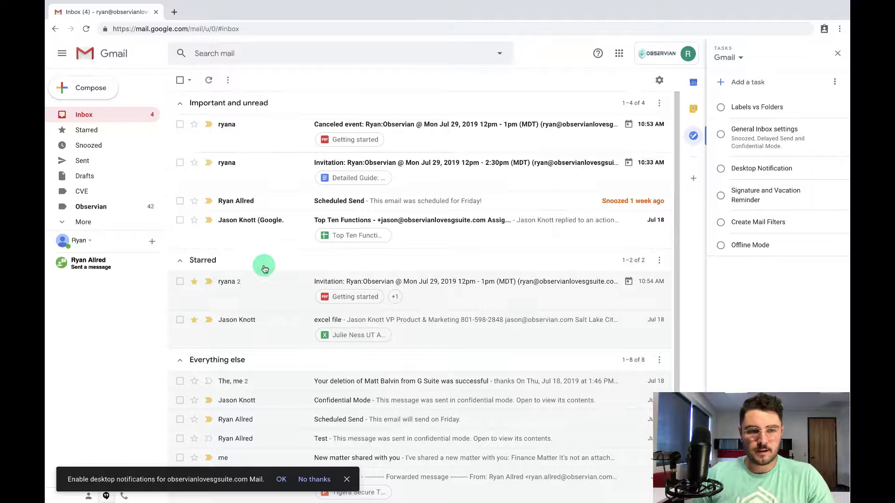
scroll(264, 279, down, 3)
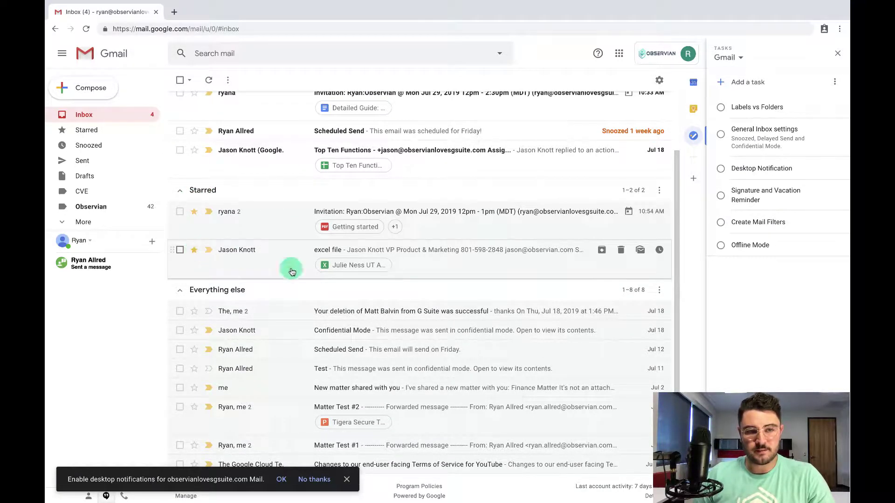
scroll(294, 272, down, 1)
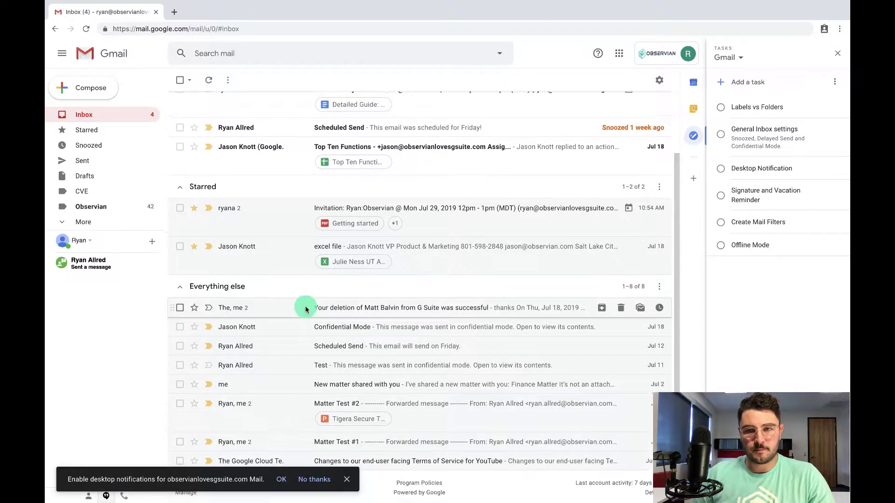
scroll(305, 310, up, 3)
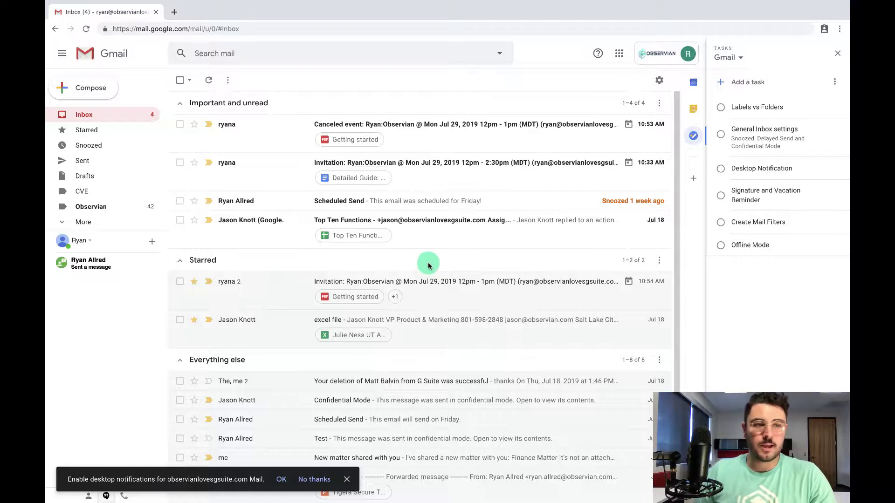
Create a label called 'Demo', nested under the Observian parent label
click(86, 224)
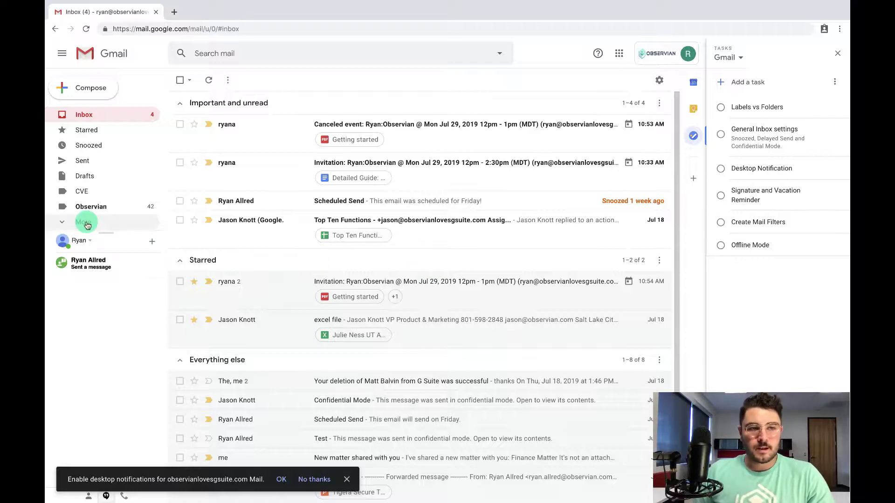
scroll(93, 254, down, 2)
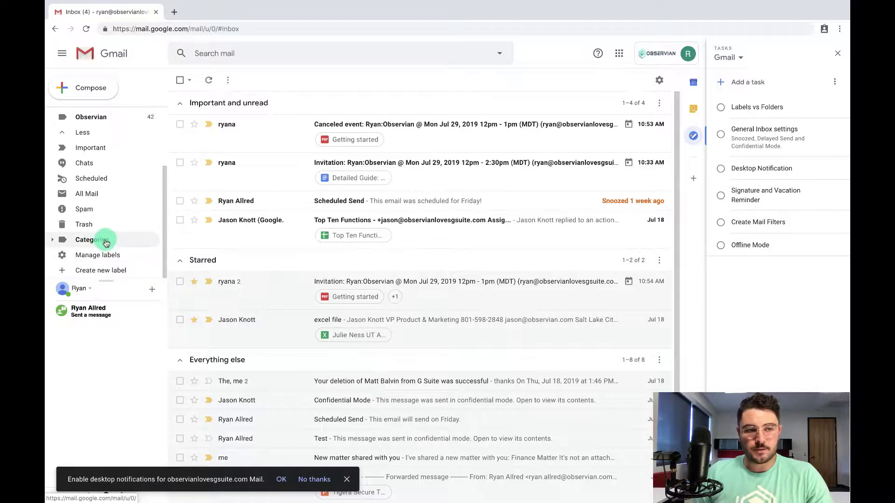
click(104, 271)
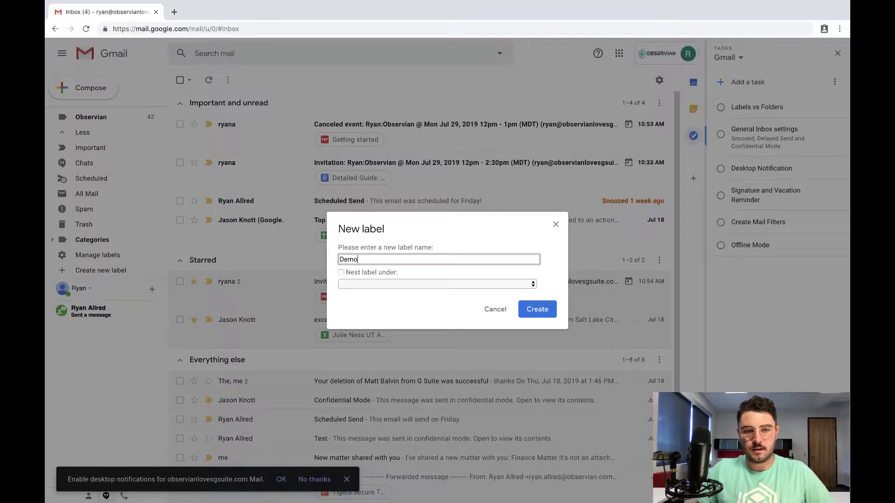
click(341, 273)
click(357, 285)
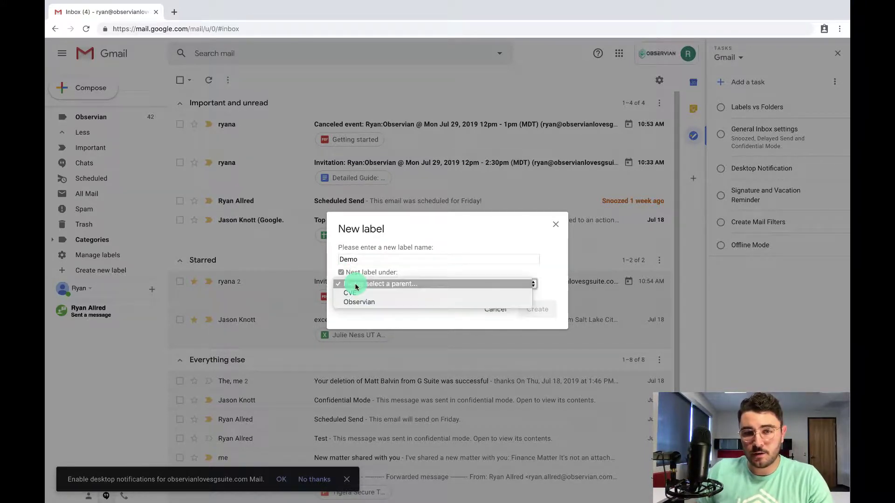
click(376, 303)
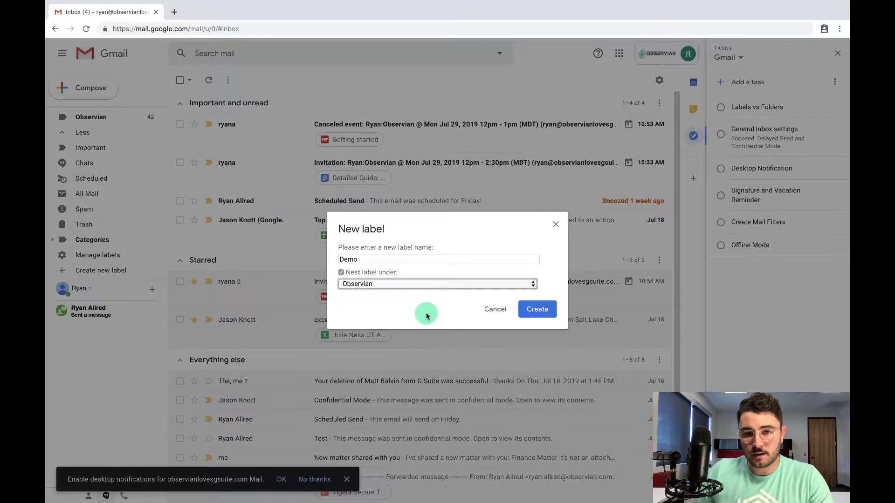
click(538, 313)
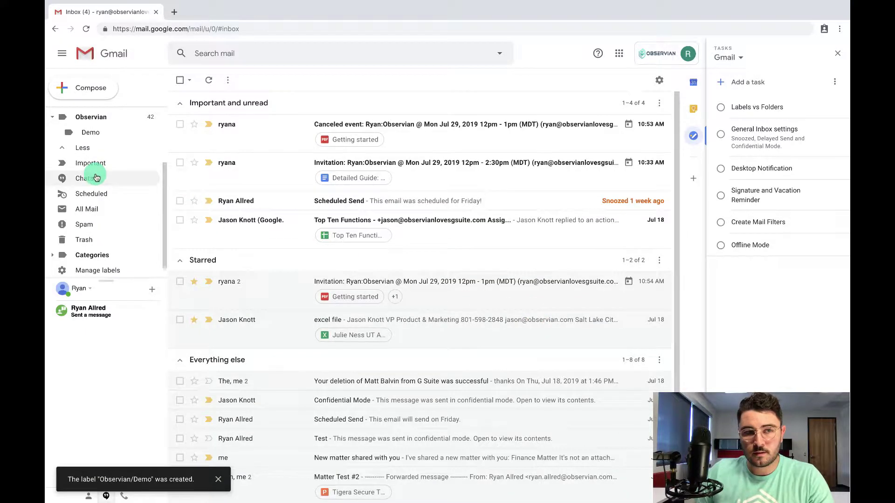
scroll(96, 177, up, 2)
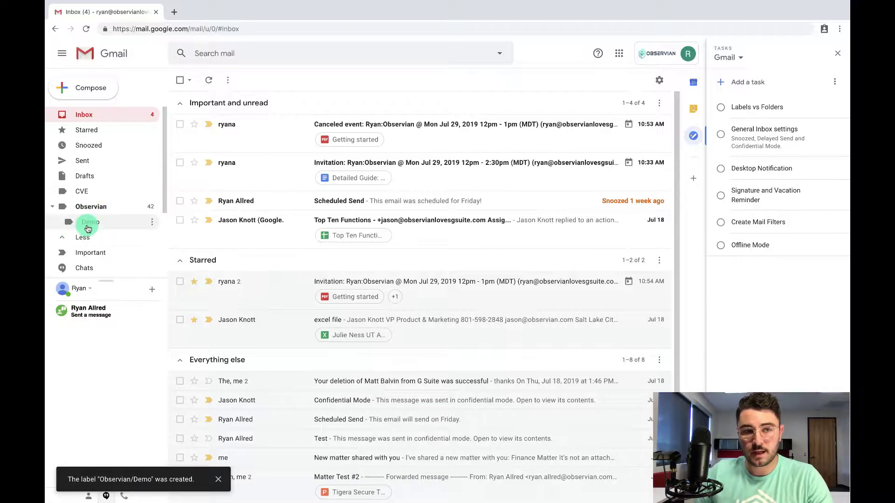
Drag the starred Jul 29 invitation onto the Demo label, close Tasks, and review the Demo label
drag(279, 284, 114, 234)
drag(233, 281, 110, 228)
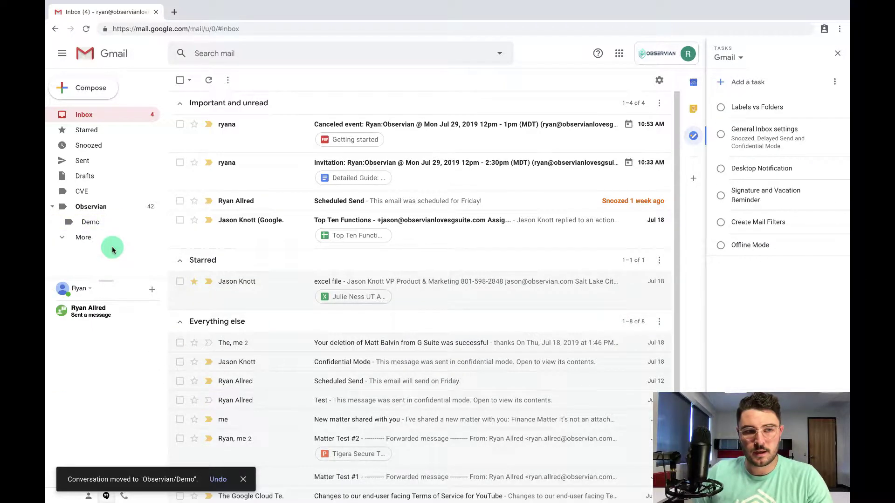
click(838, 53)
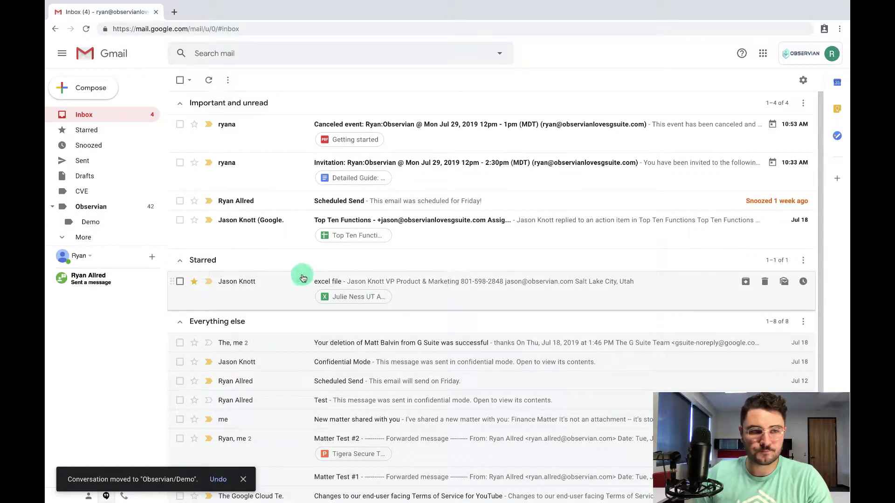
click(106, 222)
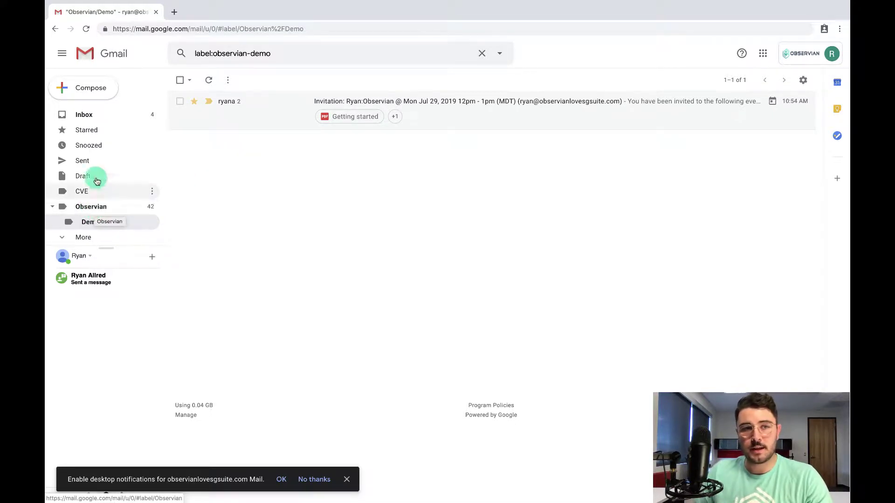
click(84, 115)
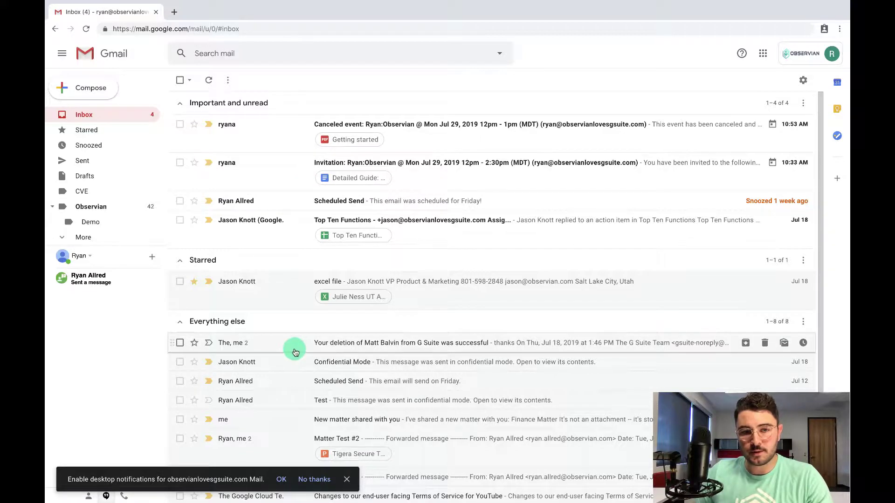
On the G Suite deletion email, remove the Updates label and apply CVE and Observian
scroll(298, 352, down, 2)
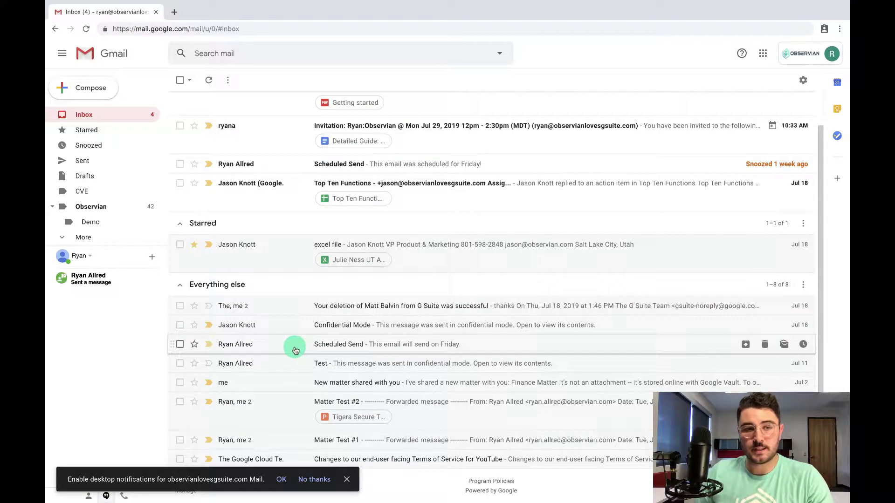
click(303, 306)
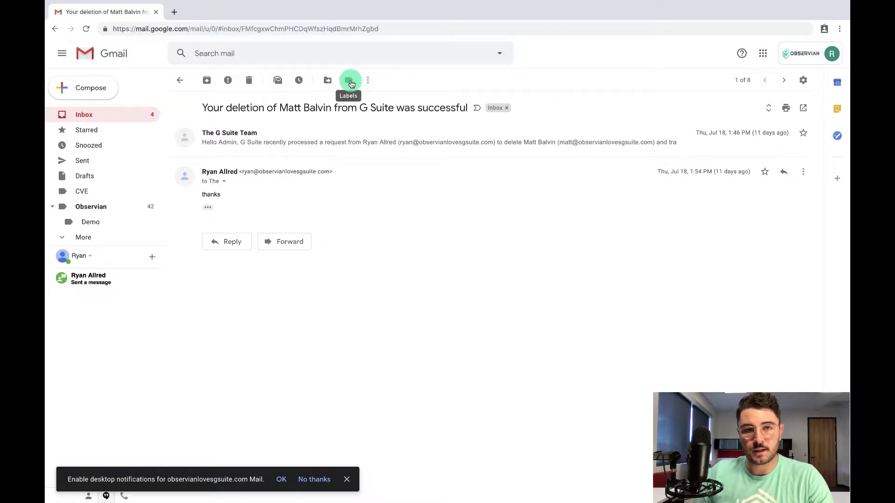
click(351, 82)
click(358, 136)
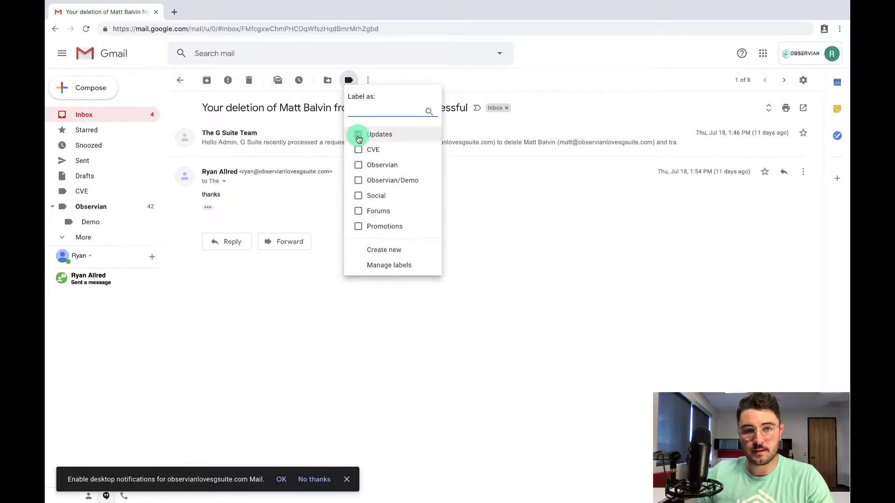
click(359, 149)
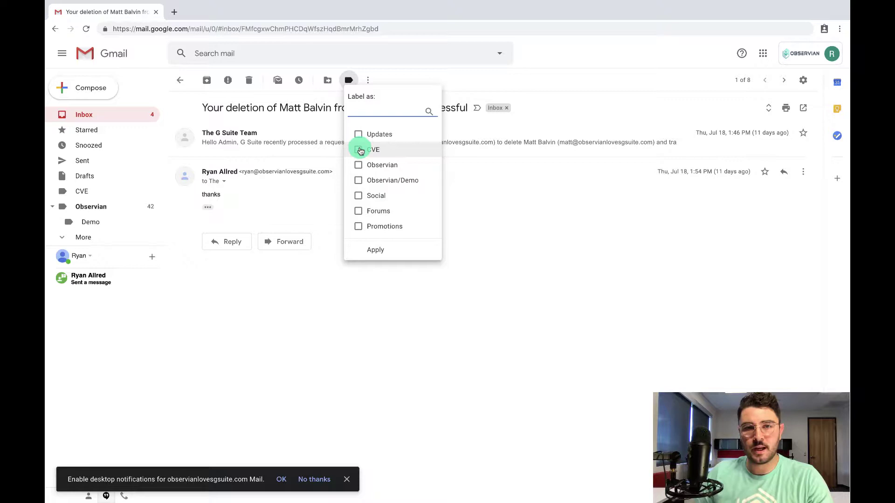
click(362, 165)
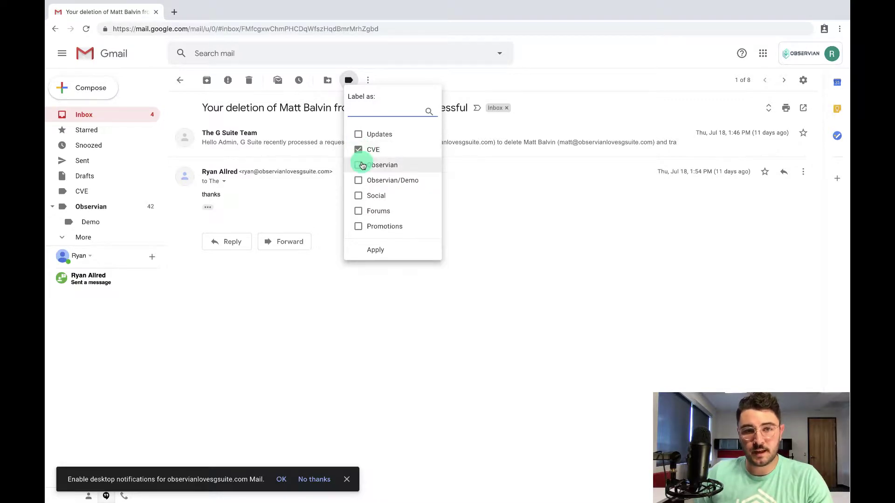
click(379, 252)
click(180, 80)
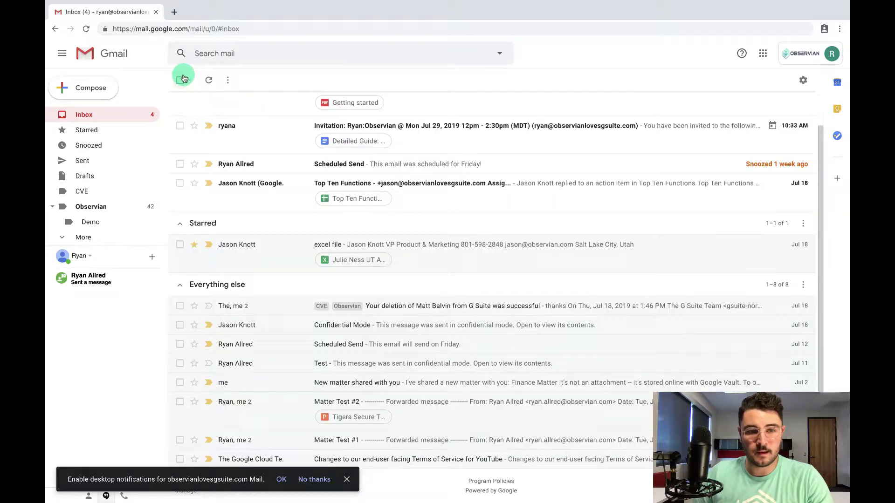
Move the deletion notice into Observian, then show the CVE label beside the Tasks panel
click(323, 310)
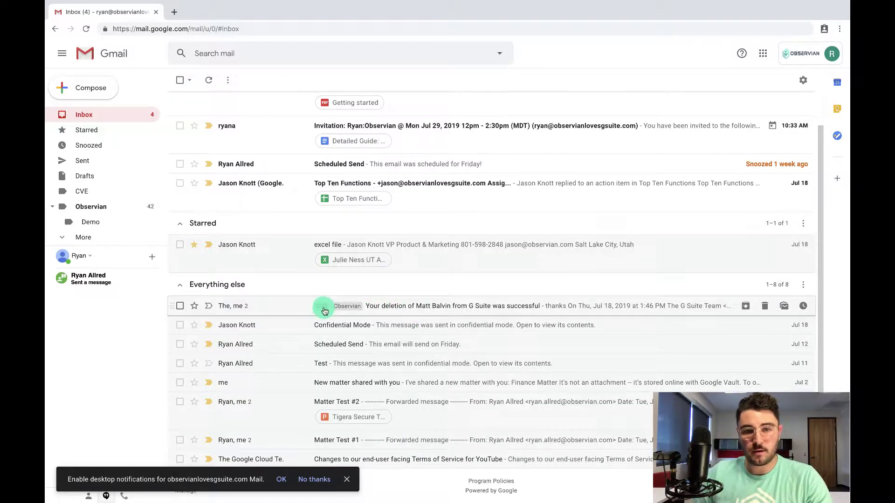
drag(325, 311, 106, 211)
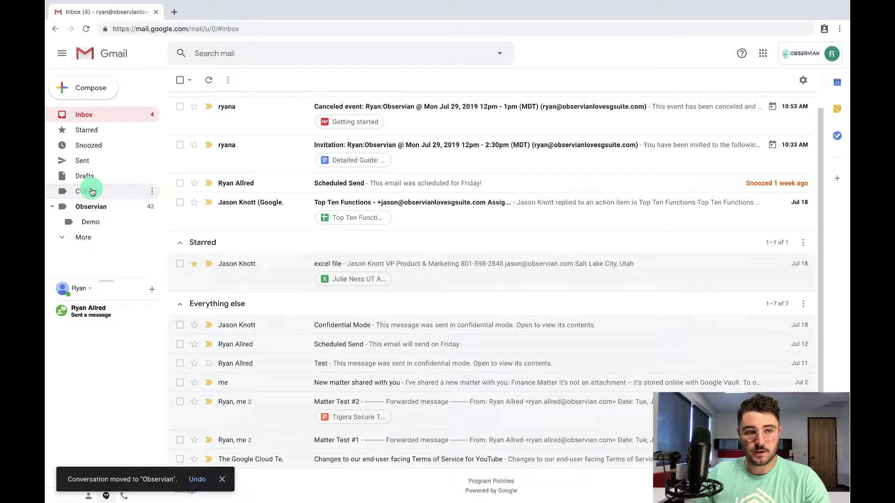
click(74, 191)
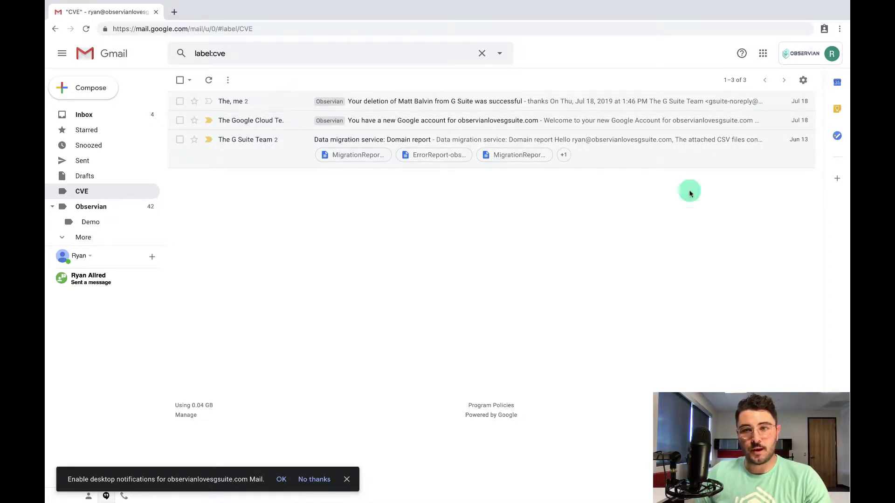
click(837, 136)
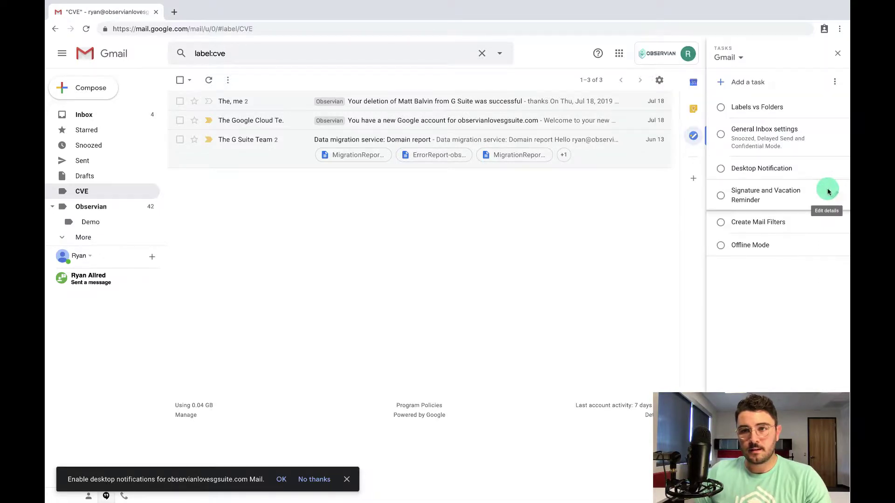
Check off Labels vs Folders and set the suggested sender address as the From search criterion
click(722, 106)
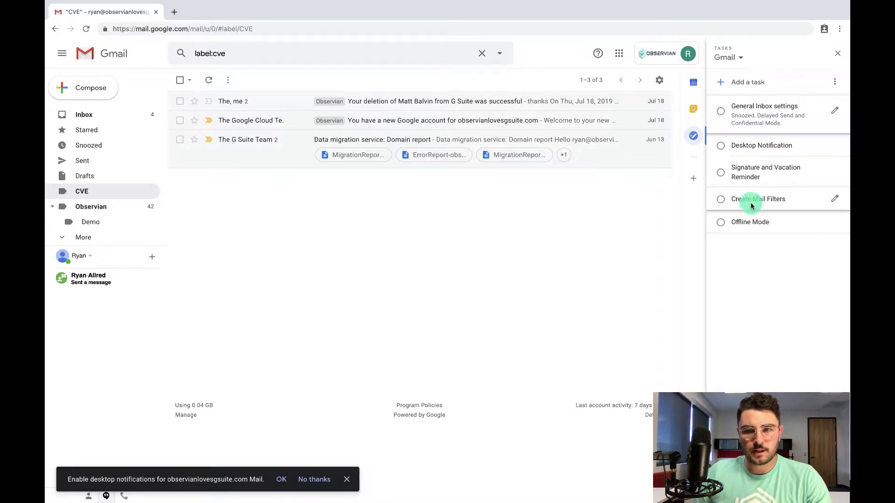
click(502, 54)
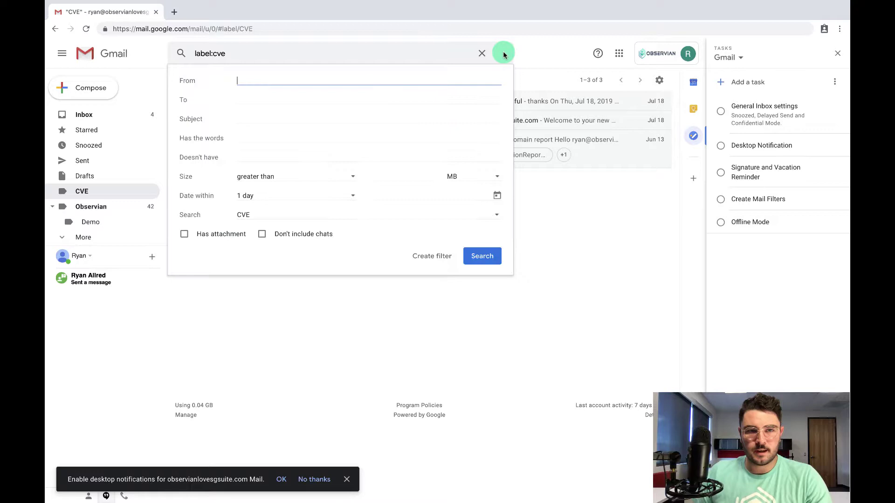
click(458, 181)
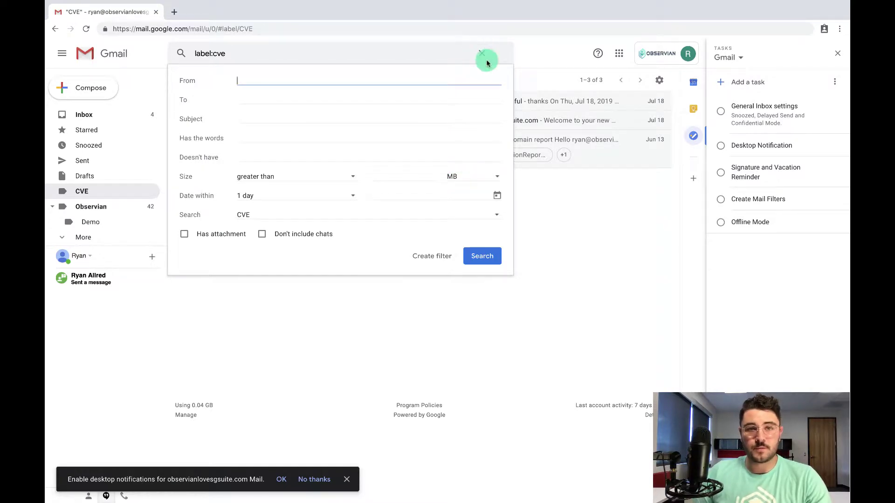
click(539, 55)
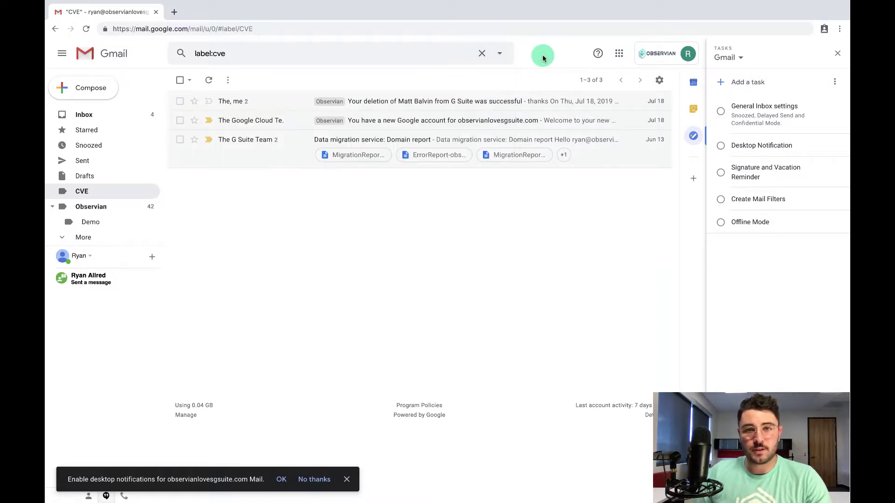
click(502, 57)
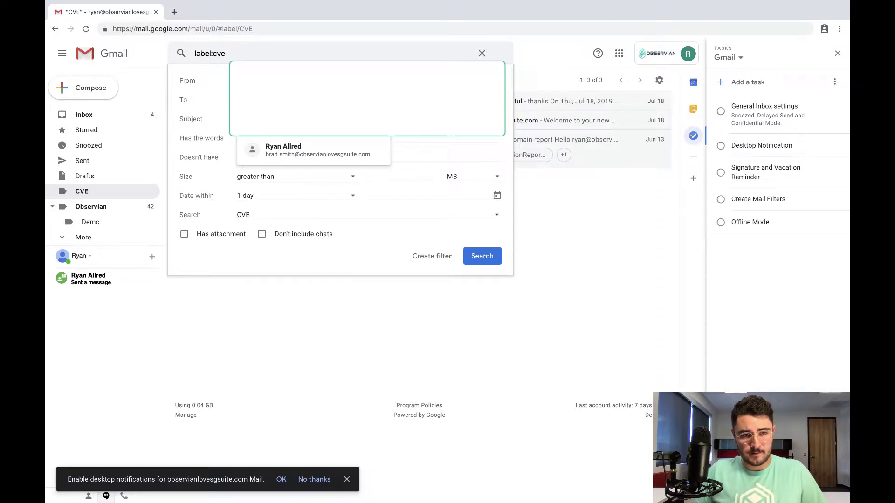
click(299, 80)
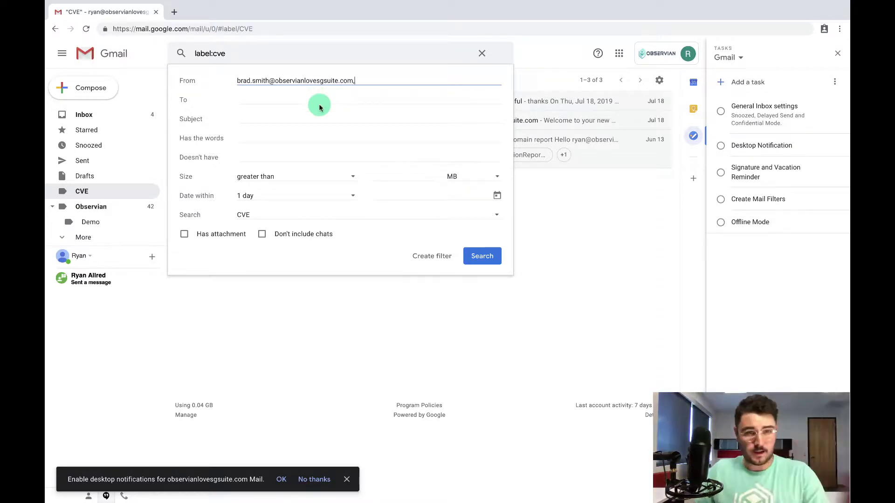
Start a filter from these criteria that marks messages read and applies the Observian label
click(432, 257)
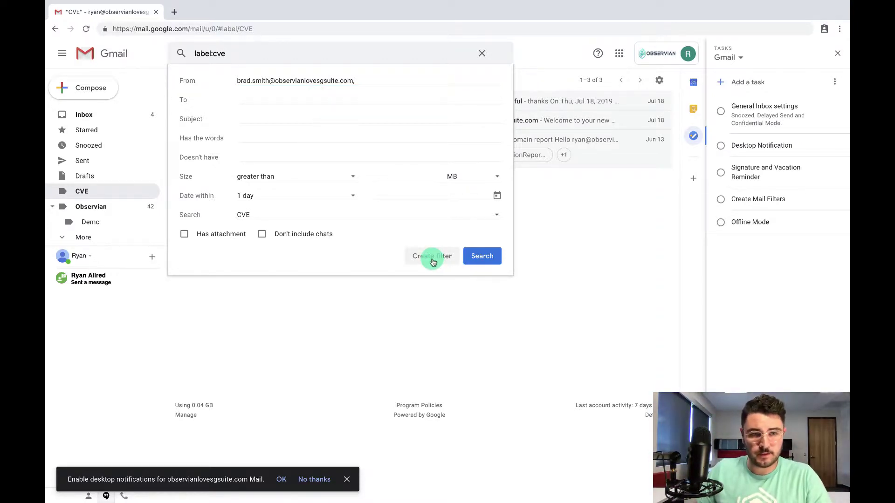
key(Return)
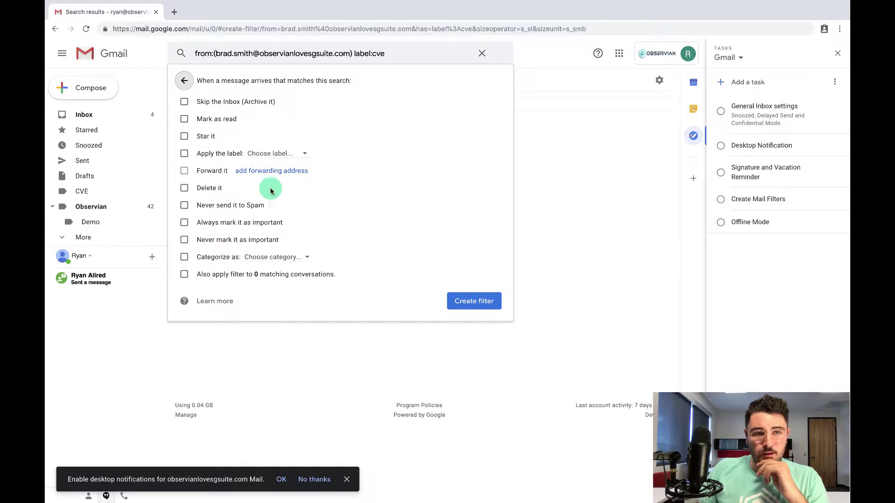
click(185, 124)
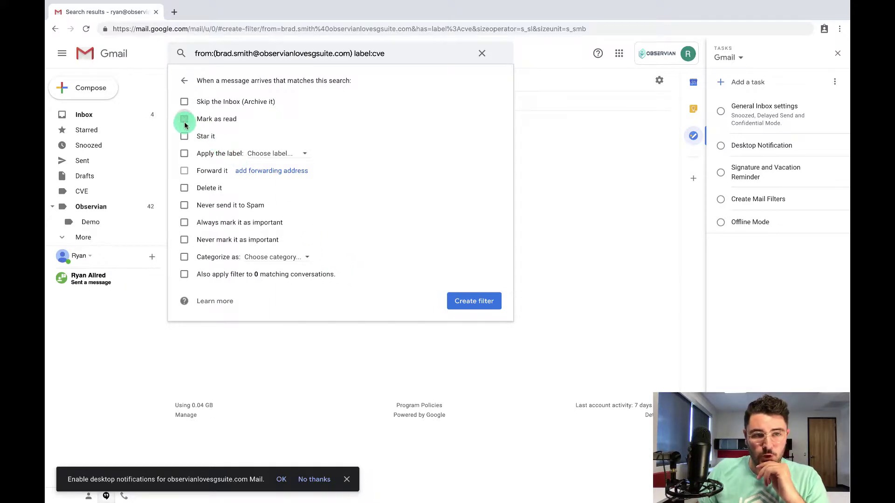
click(274, 155)
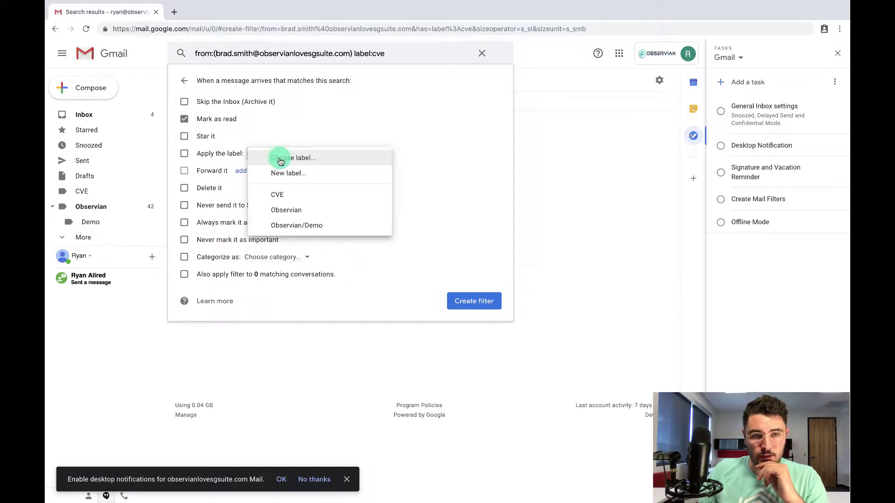
click(290, 212)
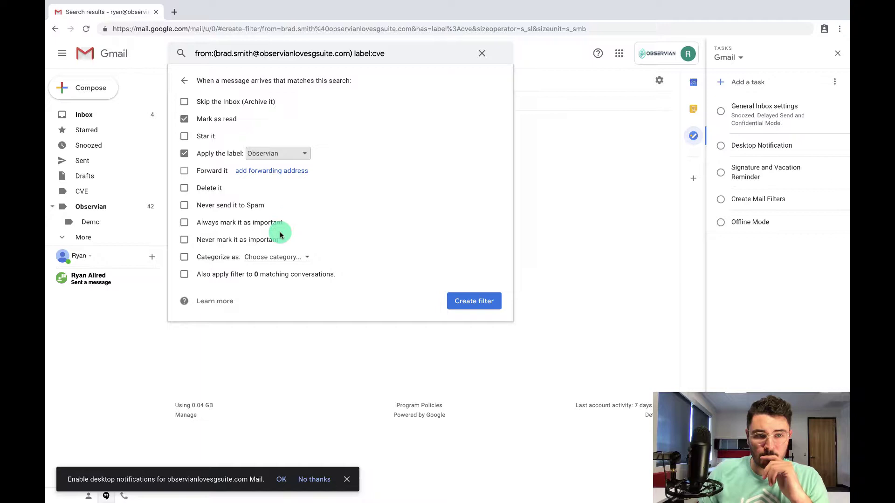
Create the sender filter and check the Observian label's conversations before returning to Inbox
click(456, 305)
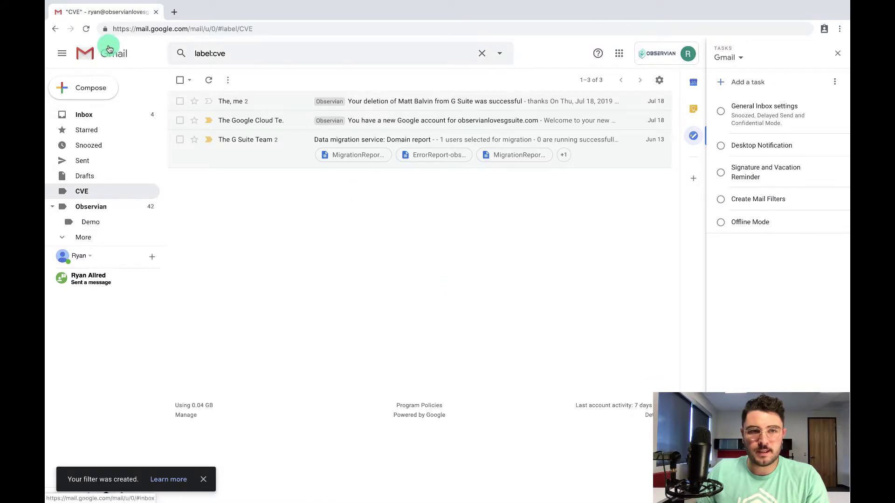
click(84, 114)
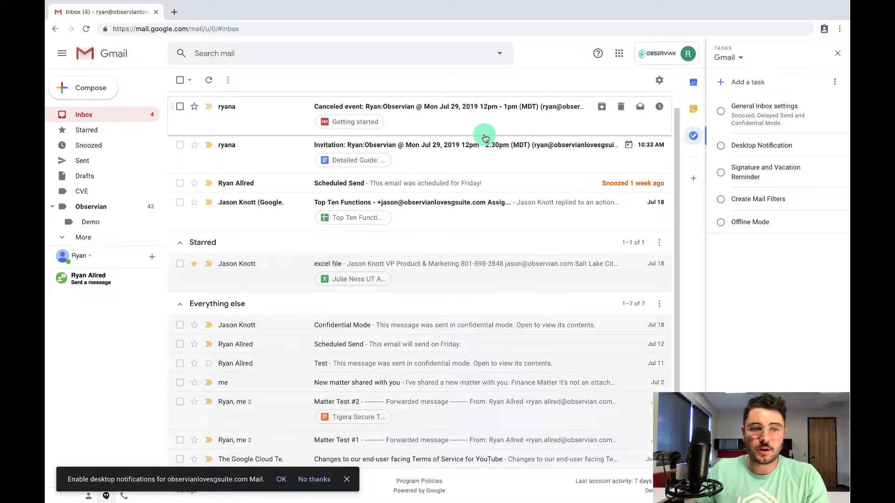
click(110, 206)
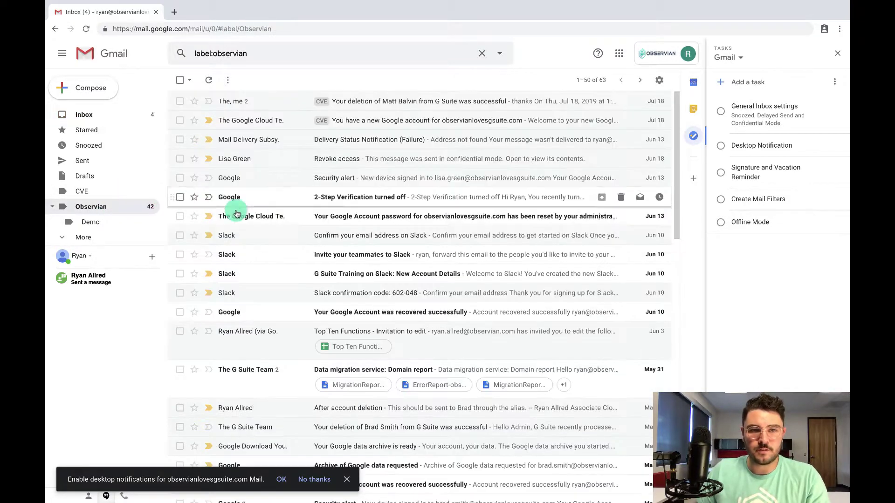
scroll(240, 158, down, 4)
scroll(186, 130, up, 4)
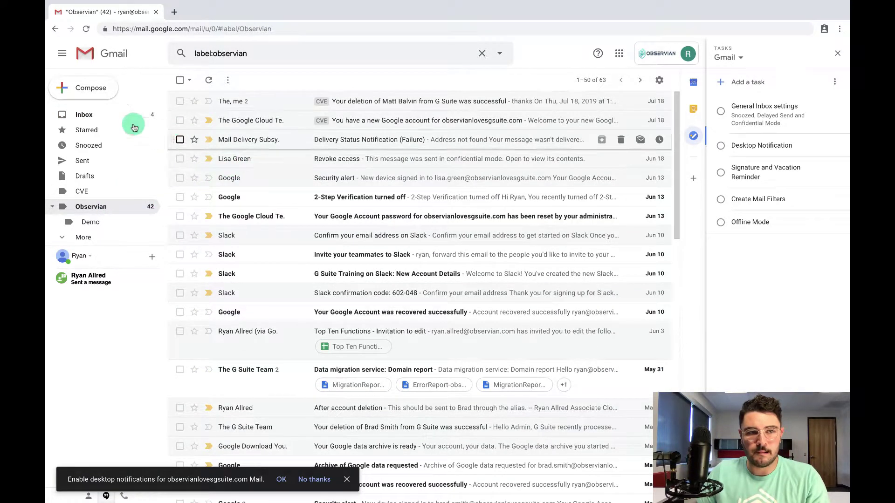
click(96, 115)
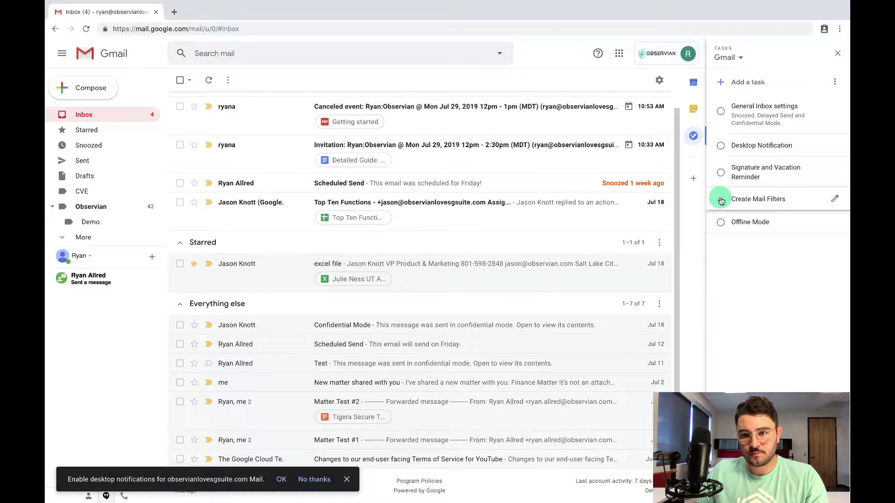
Check off the Create Mail Filters task in the Tasks panel
click(721, 201)
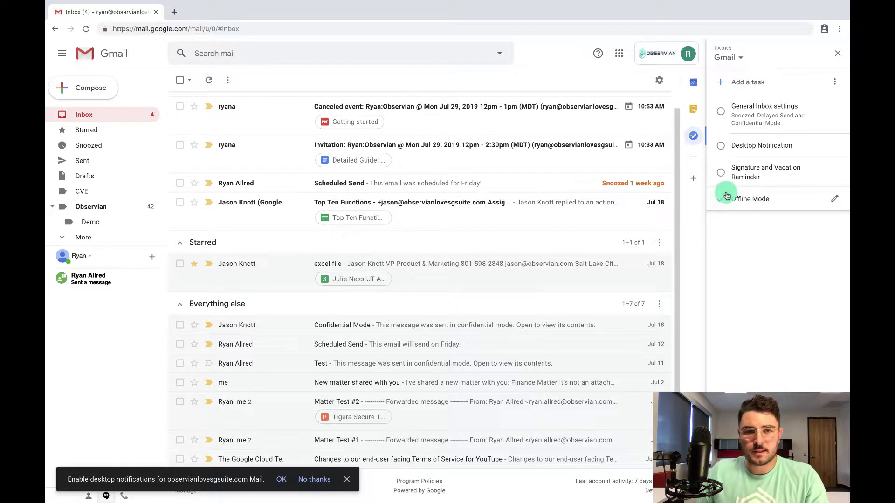
scroll(595, 116, up, 1)
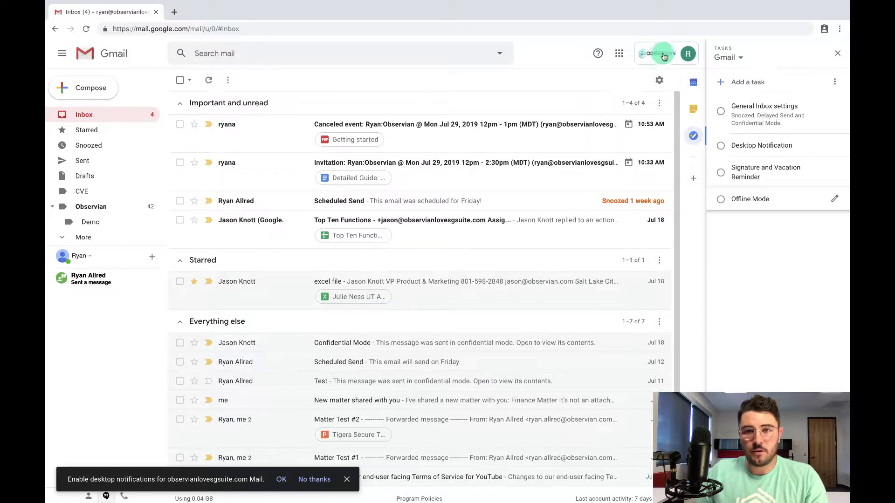
click(659, 80)
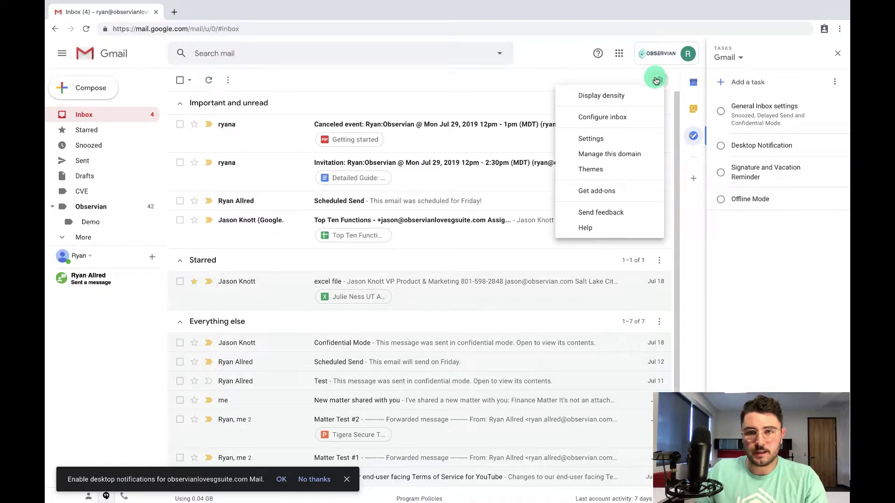
In General settings, write a signature with a 'Best,' sign-off followed by the user's first name
click(612, 139)
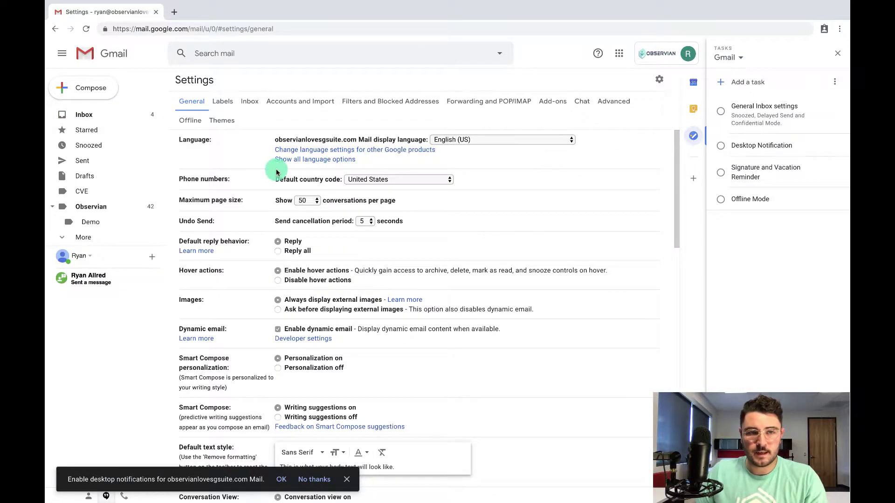
scroll(254, 170, down, 2)
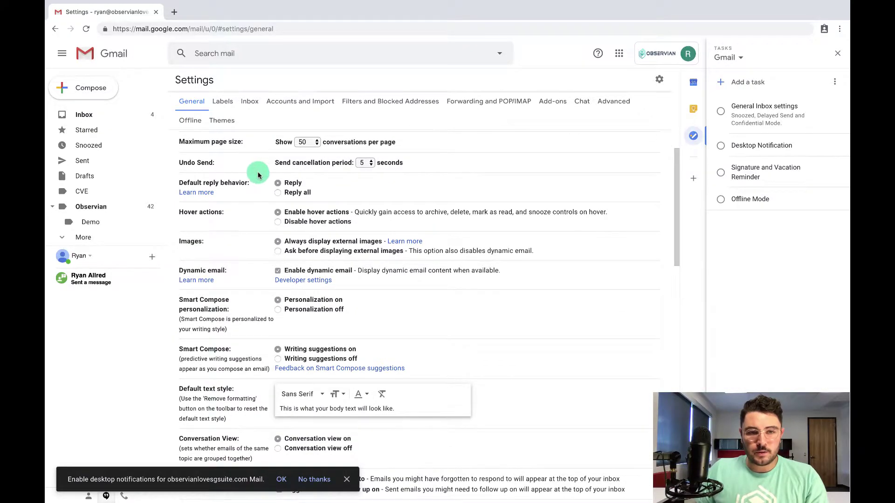
scroll(256, 172, down, 5)
scroll(261, 175, down, 6)
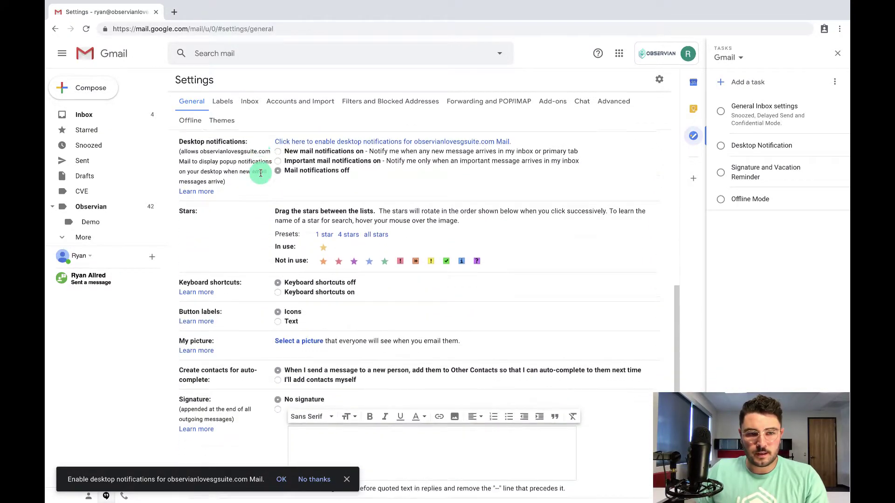
click(308, 299)
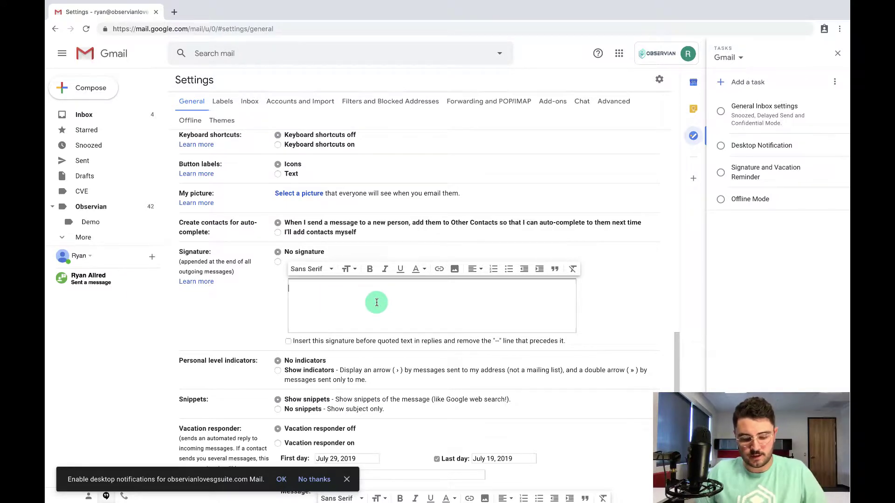
text(Best,)
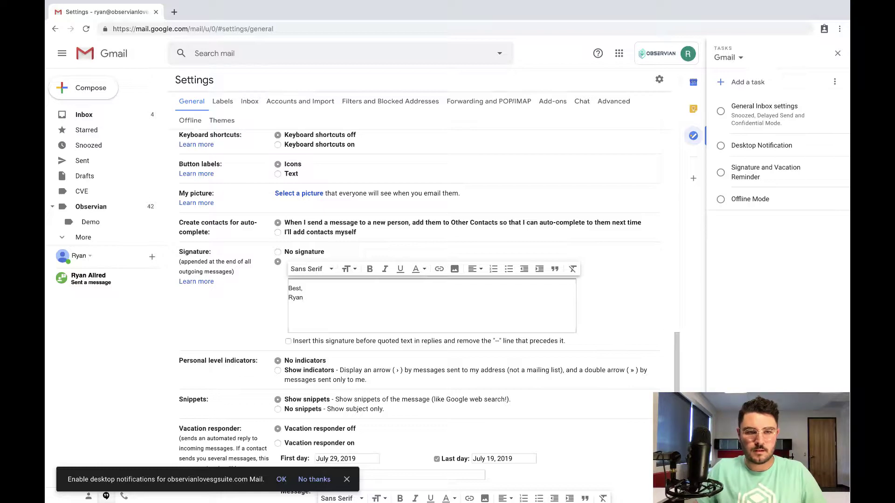
scroll(274, 270, down, 2)
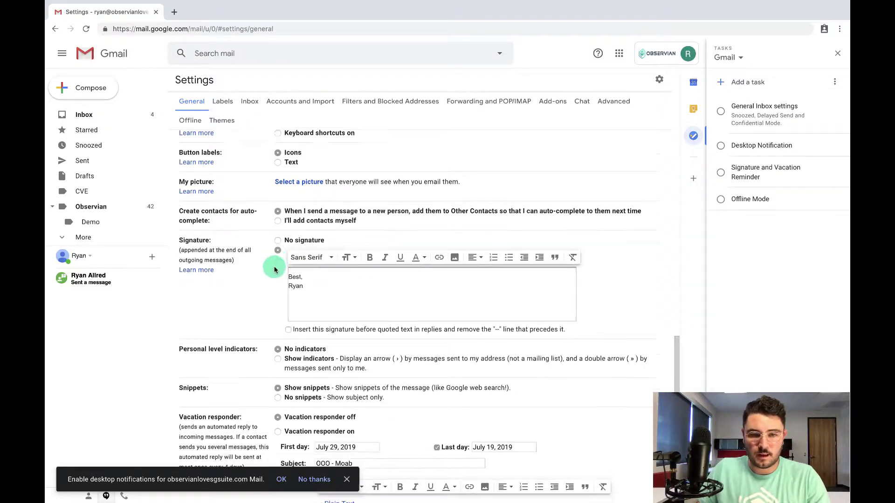
Turn on the vacation responder from August 6 to August 7, 2019 and save settings
scroll(274, 269, down, 5)
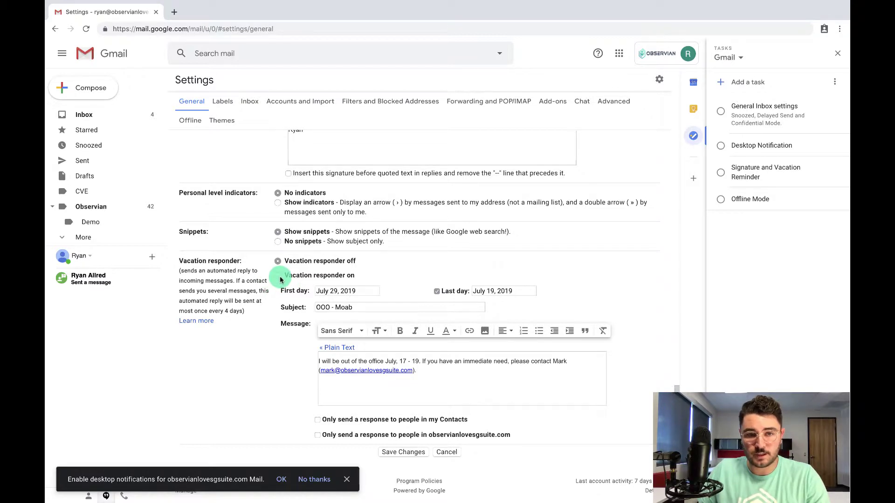
click(278, 276)
click(336, 291)
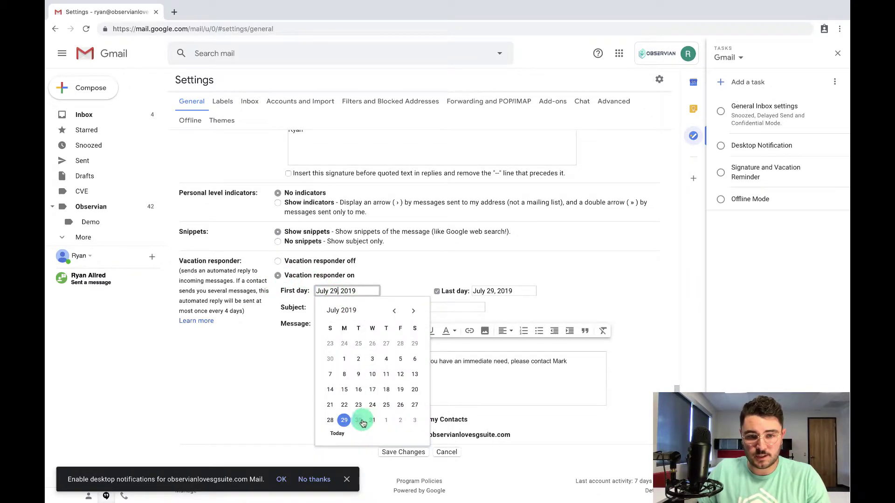
click(413, 311)
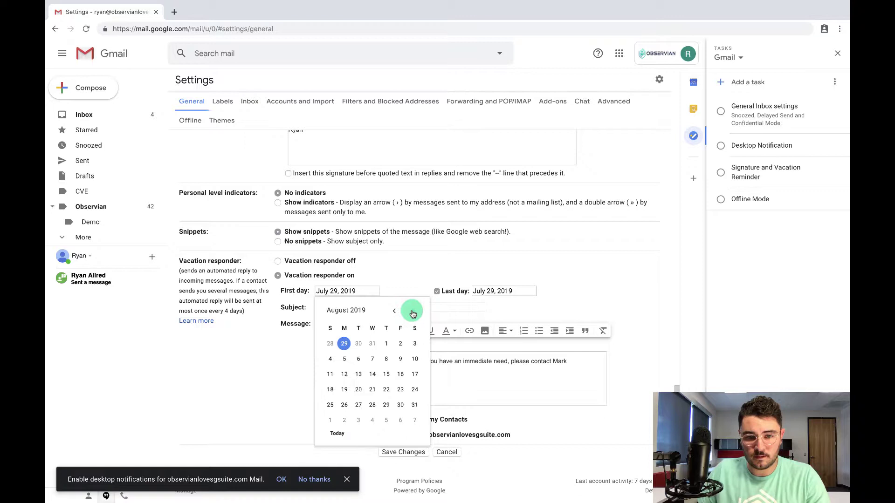
click(358, 359)
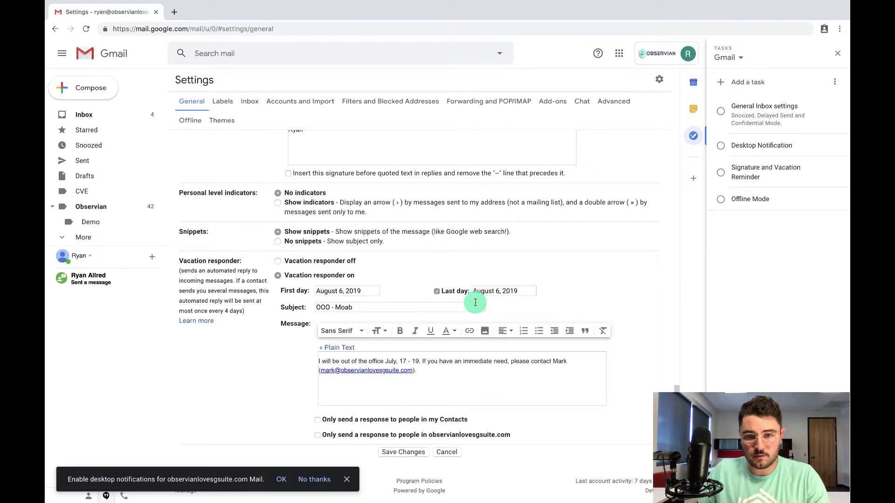
click(494, 292)
click(535, 359)
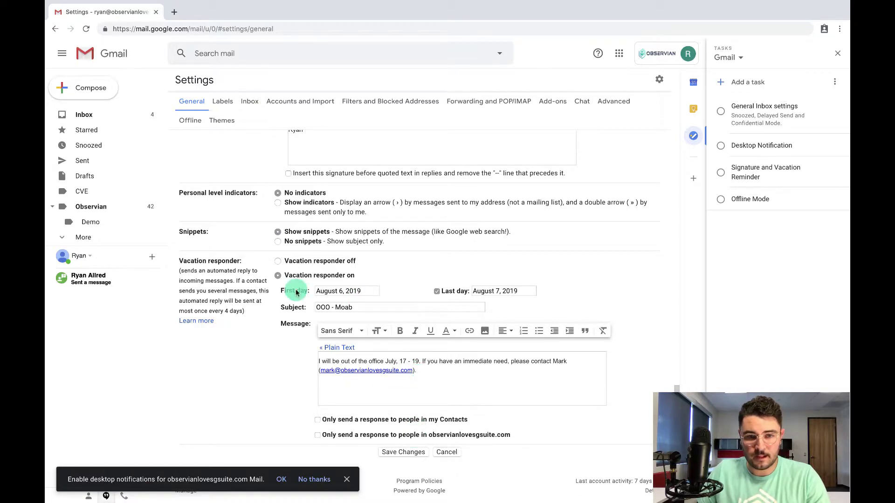
click(388, 451)
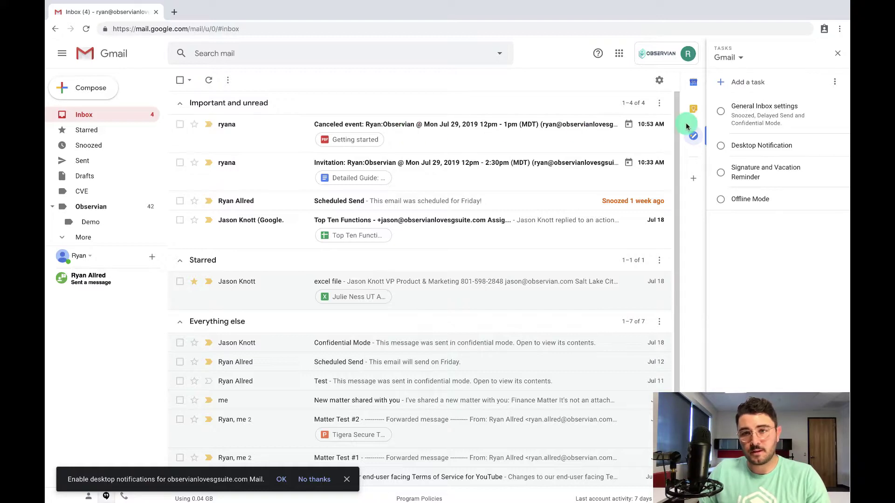
Check off the Signature and Vacation Reminder task and reopen the full Settings page
click(720, 175)
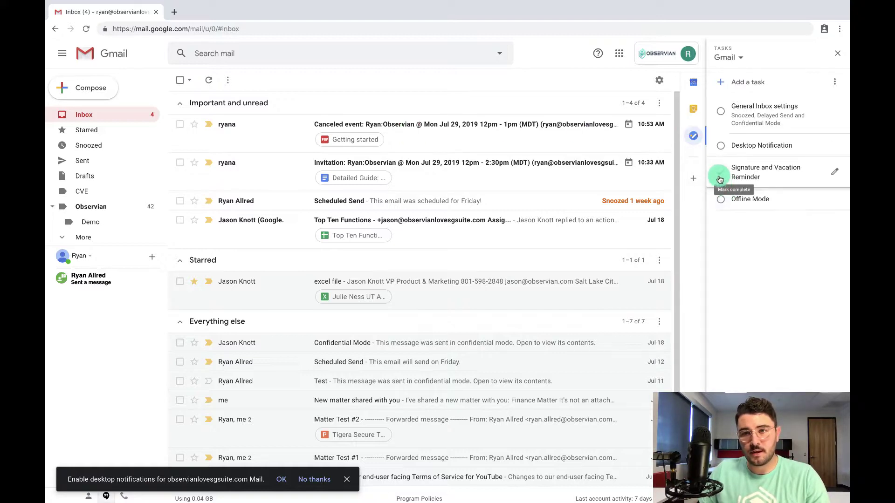
click(659, 80)
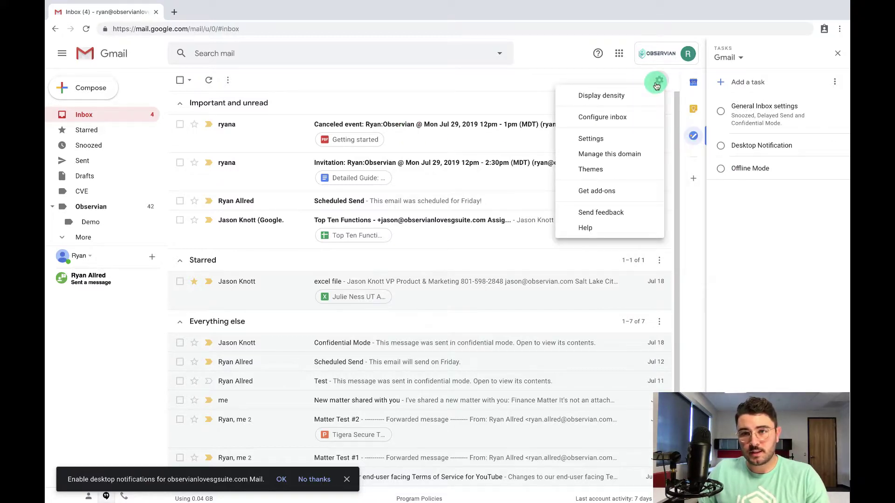
click(622, 136)
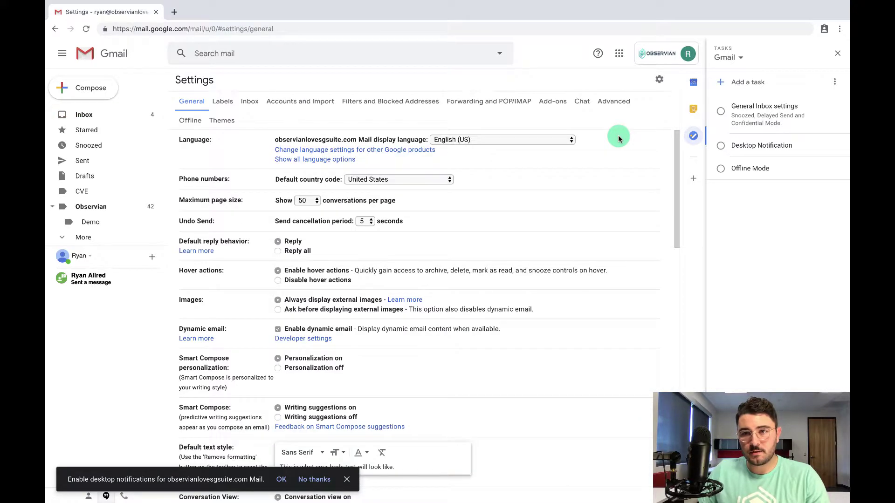
scroll(435, 232, down, 4)
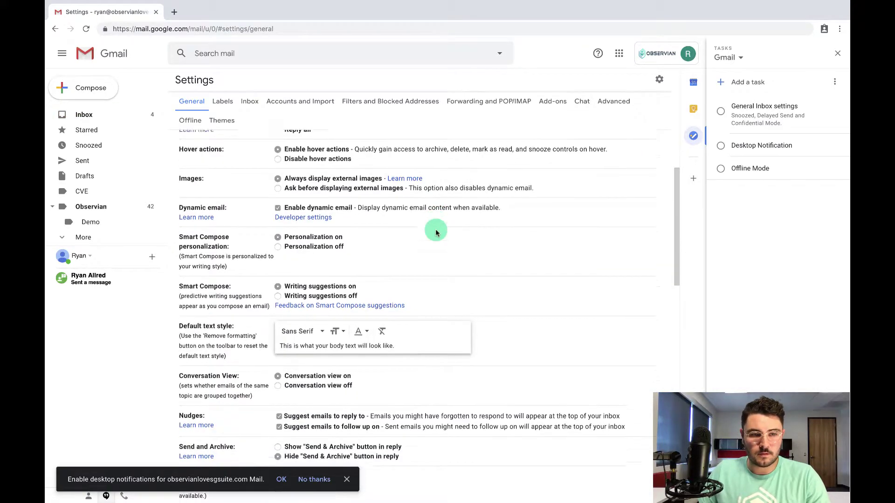
scroll(437, 233, down, 3)
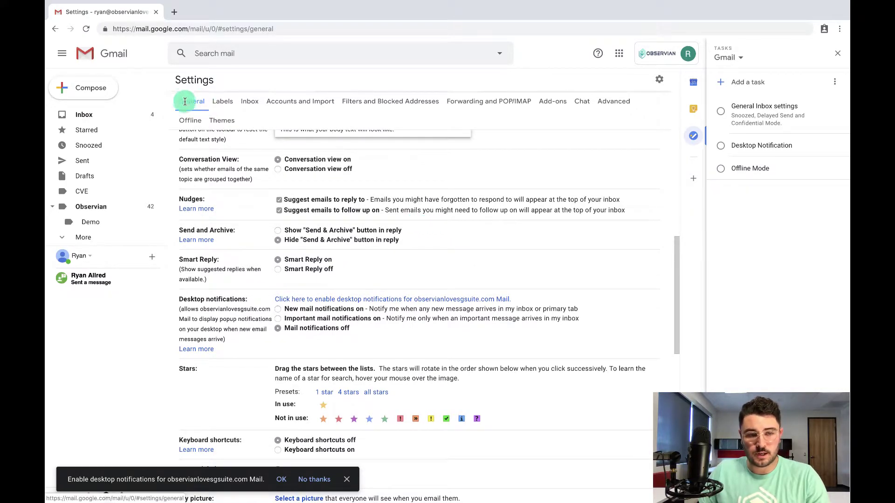
scroll(230, 310, down, 1)
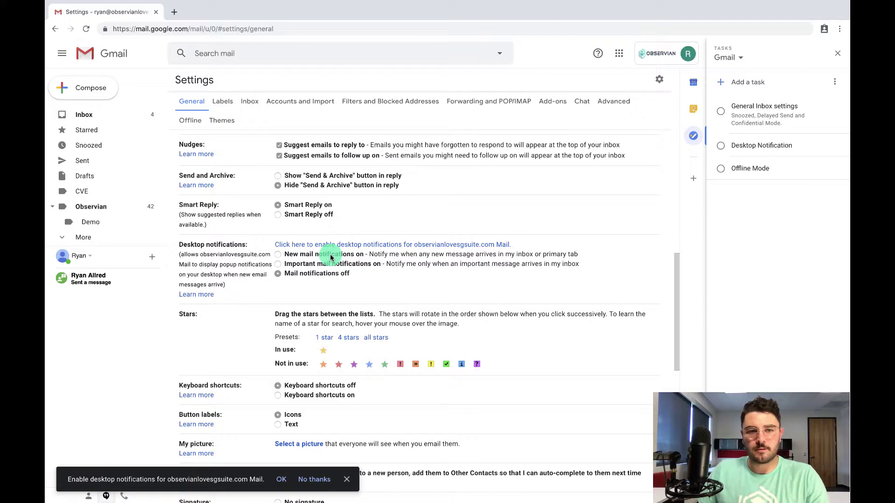
Review desktop notifications, cancel without saving, and check off the Desktop Notification task
click(326, 275)
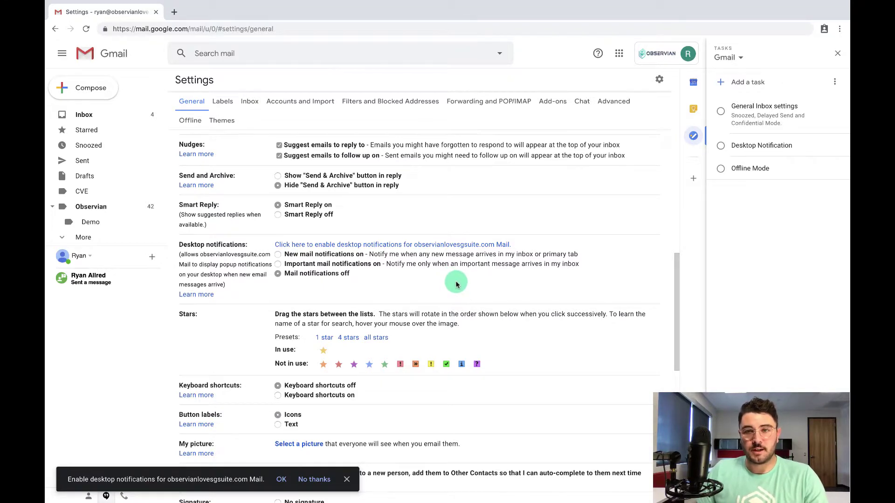
scroll(456, 285, down, 10)
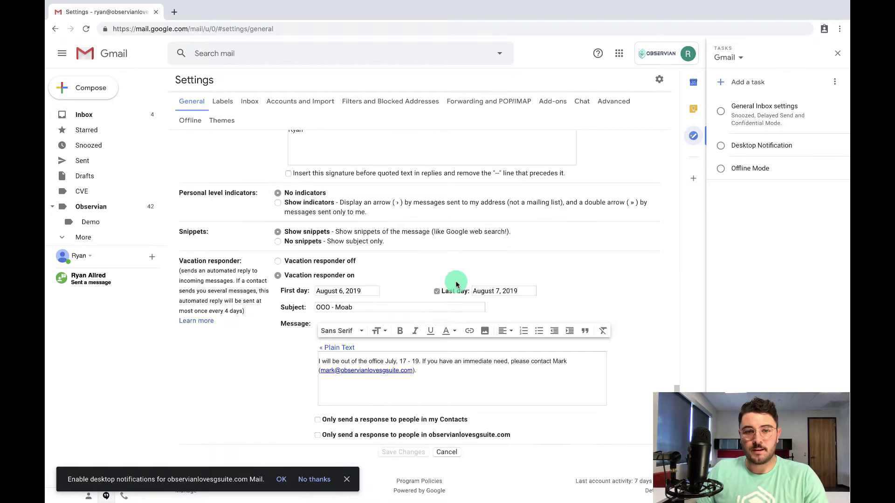
click(447, 453)
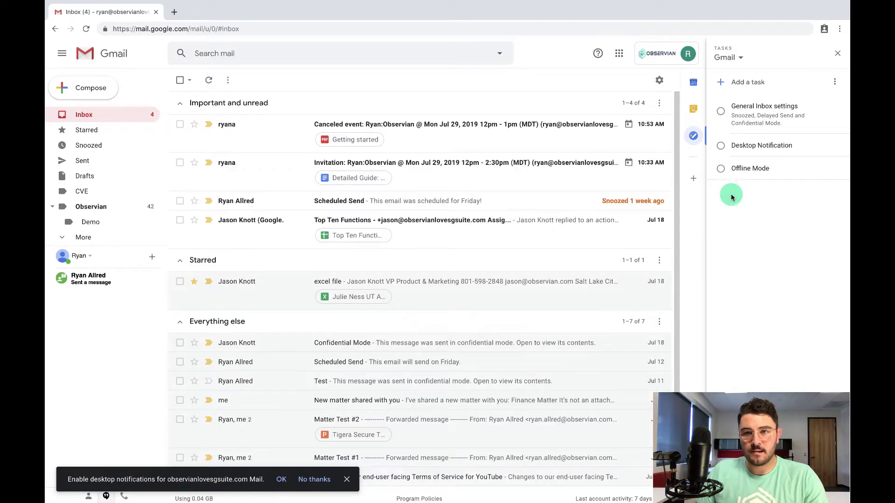
click(719, 147)
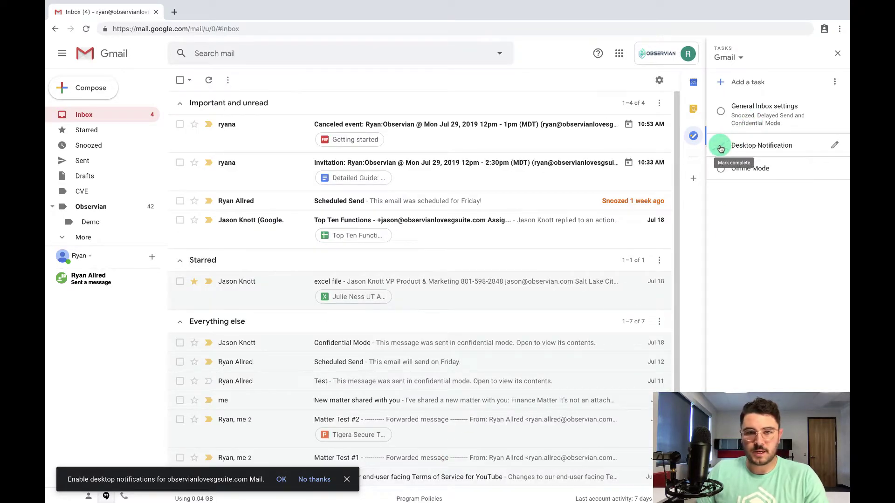
Close the Tasks panel and start a new email message
click(694, 136)
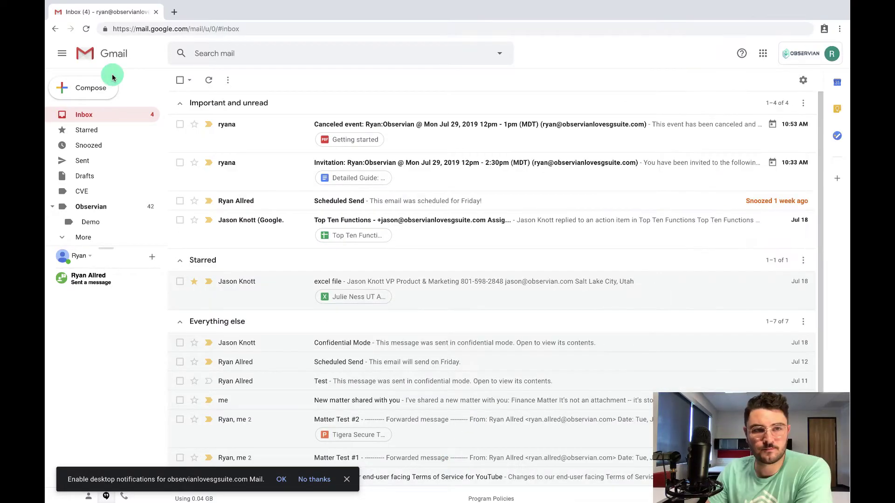
click(89, 94)
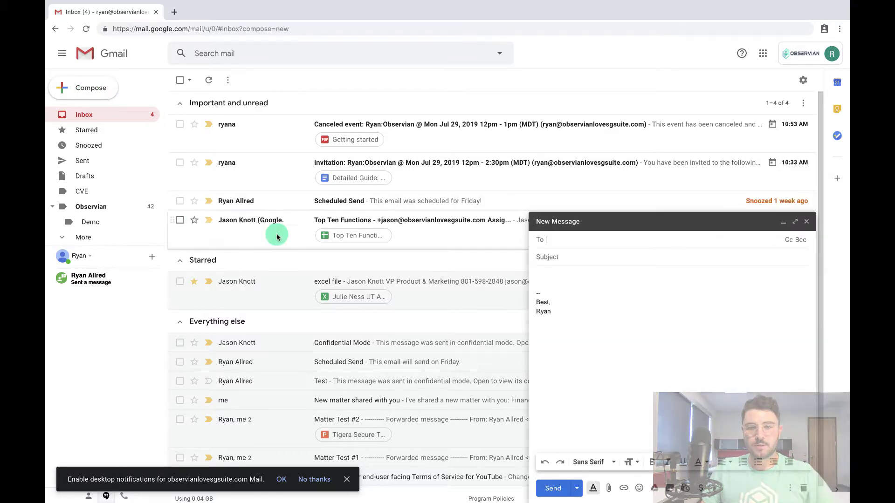
click(536, 304)
click(659, 356)
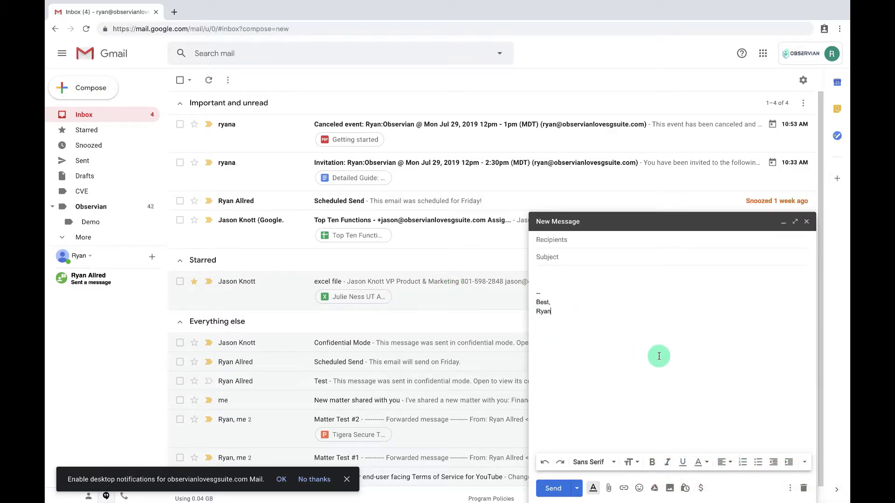
Address the draft to the suggested contact, with subject 'Hi' and body 'Test'
click(579, 241)
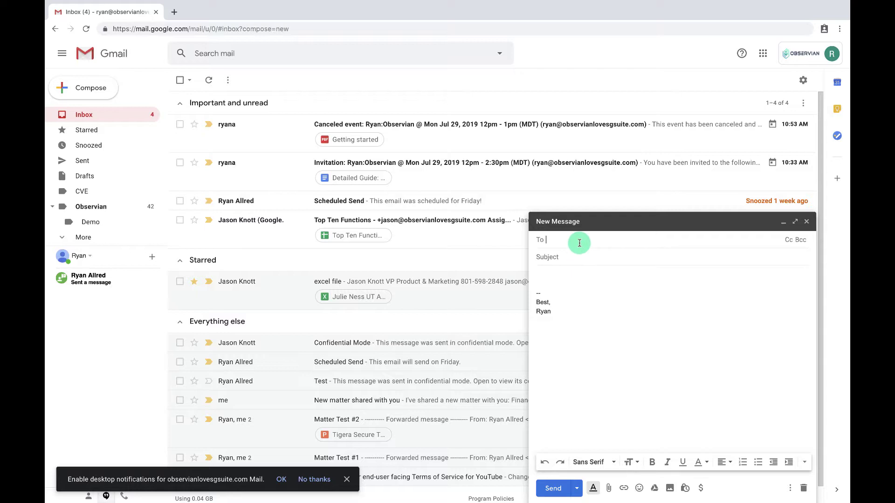
text(br)
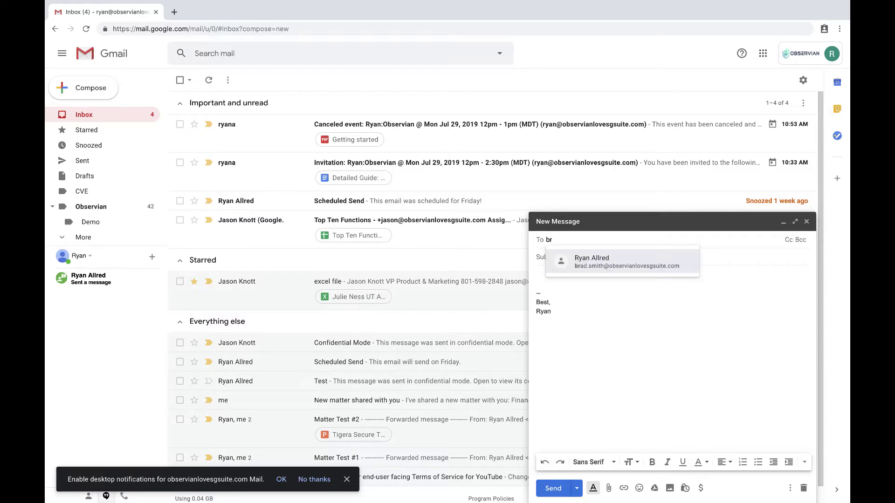
key(Return)
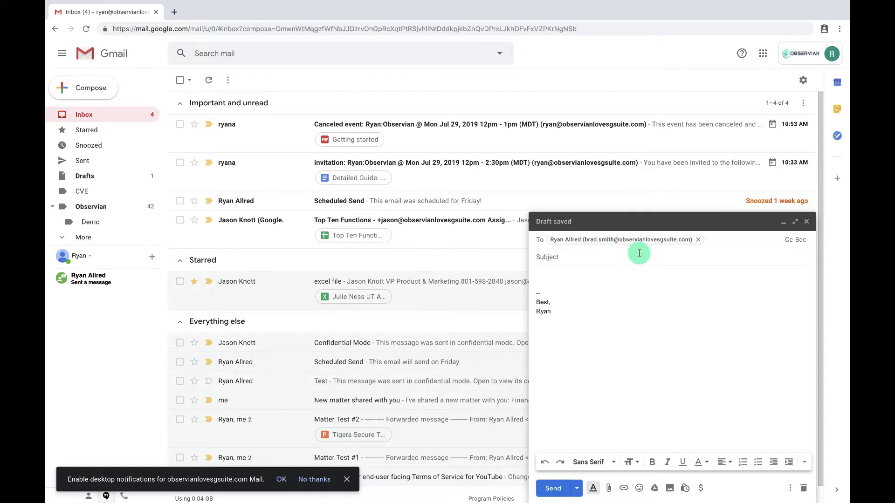
click(586, 257)
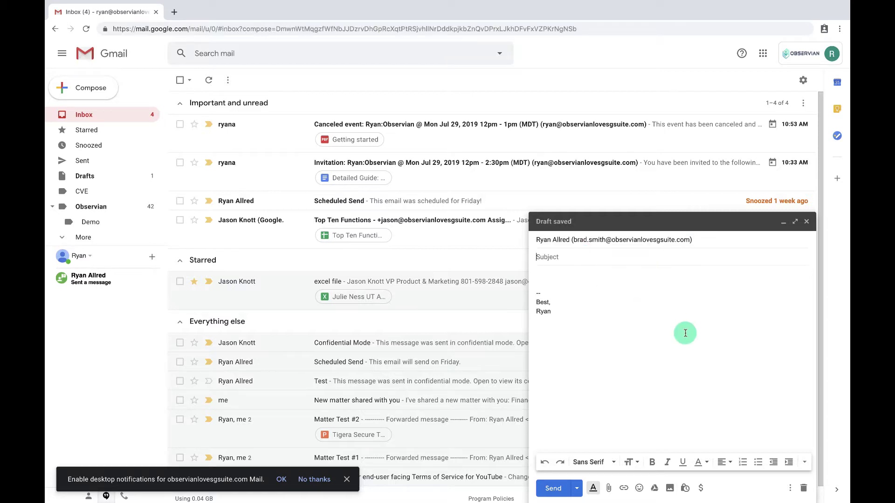
text(Hi)
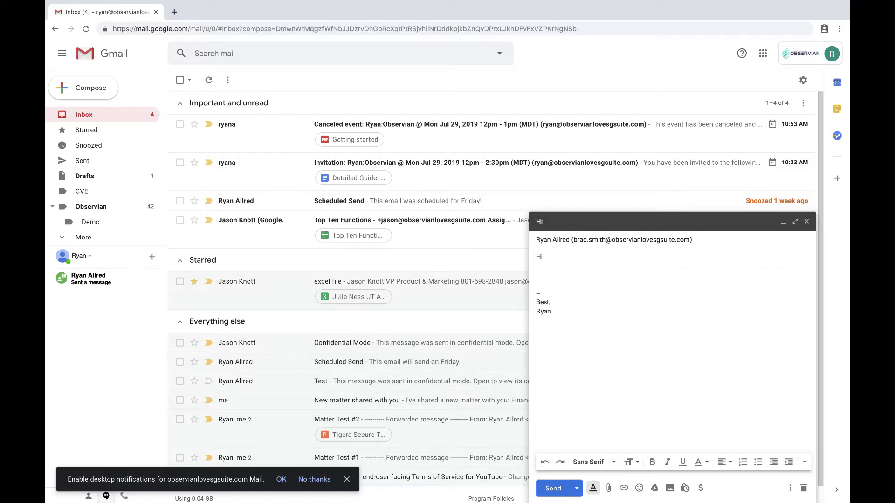
click(549, 273)
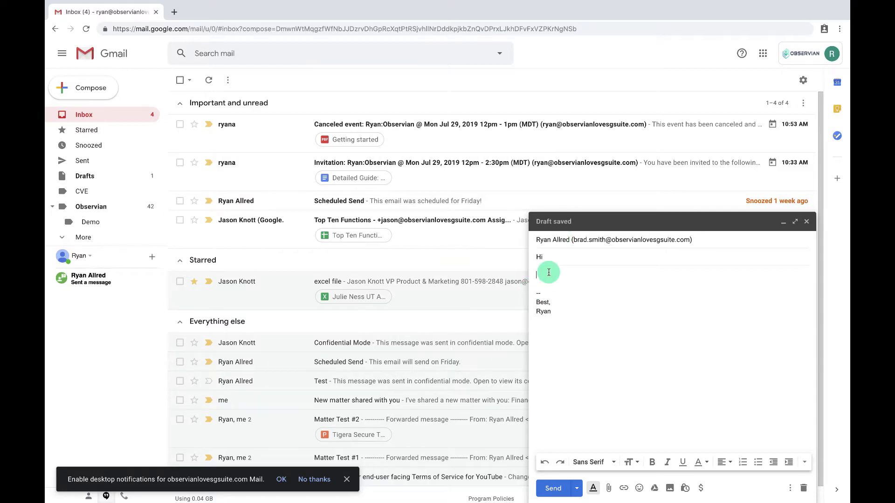
text(Test)
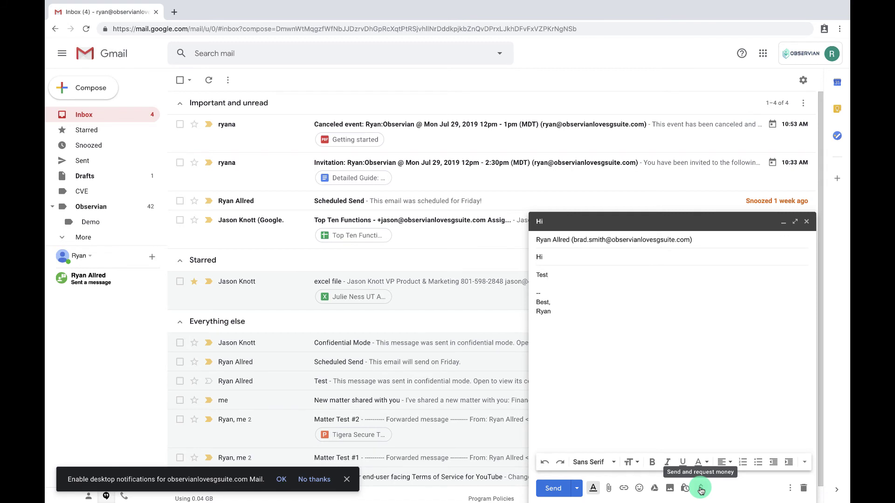
Send the 'Hi' test email with the body 'Test' and return to the inbox
click(567, 488)
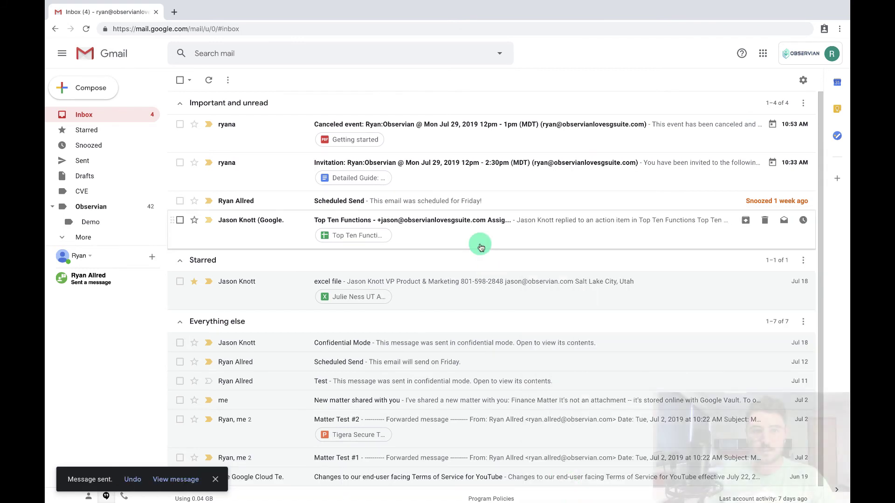